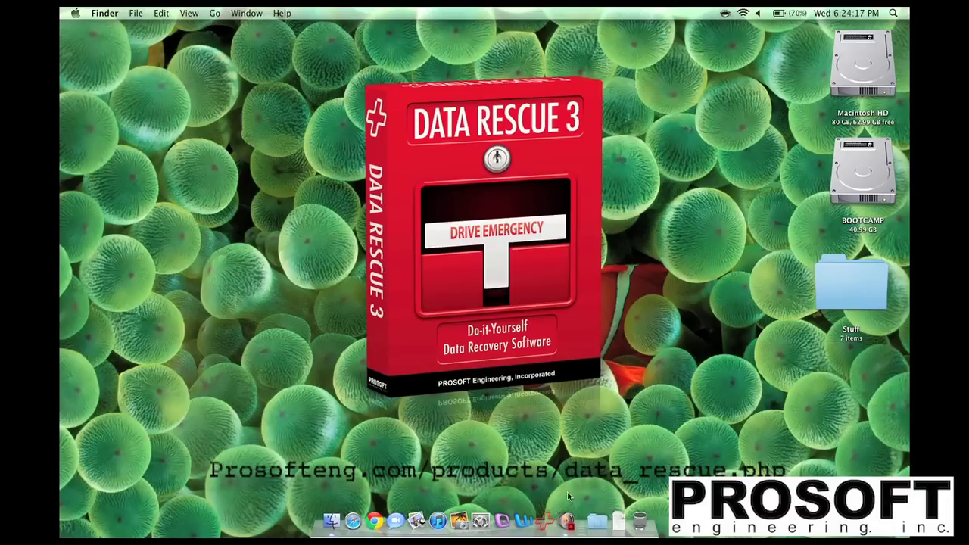
Step: Launch Data Rescue 3 and nudge its Welcome window slightly left
click(548, 526)
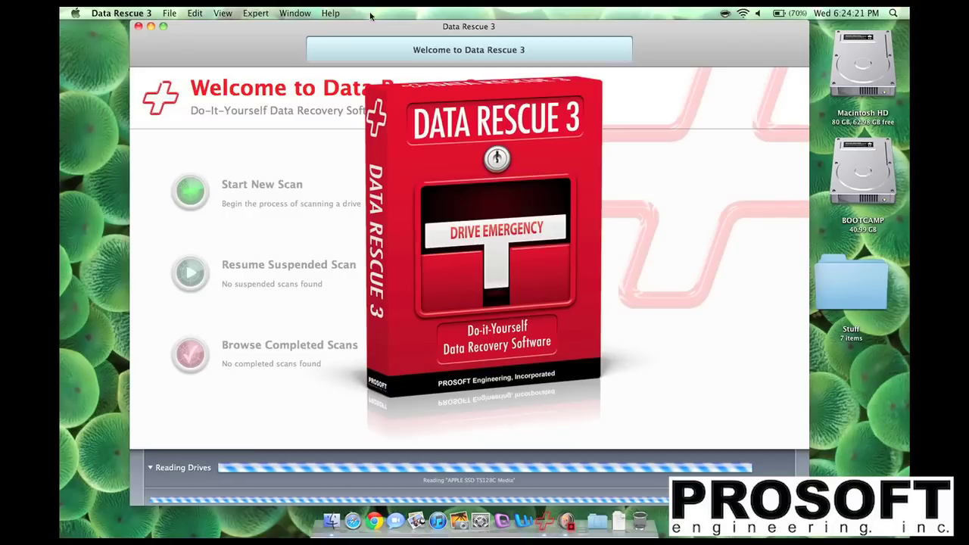
drag(348, 27, 308, 28)
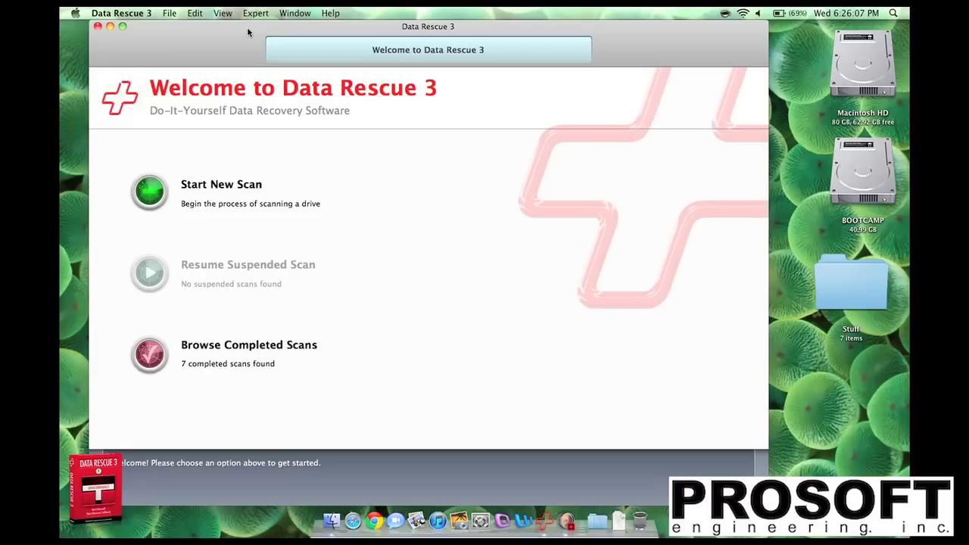
drag(246, 32, 278, 21)
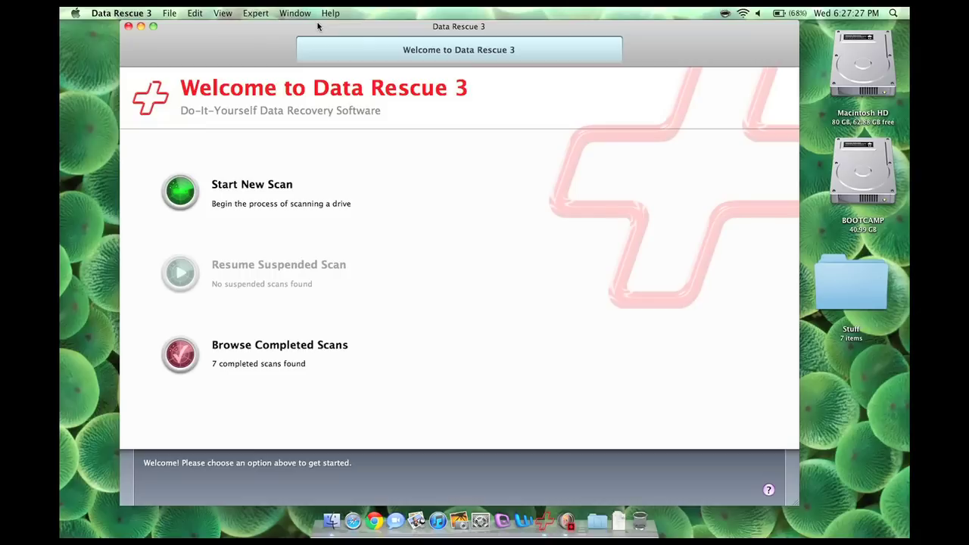
Step: Bring up Data Rescue 3's General preferences with Cmd+comma
mouse_move(348, 29)
mouse_down()
mouse_move(362, 28)
mouse_move(349, 27)
mouse_up()
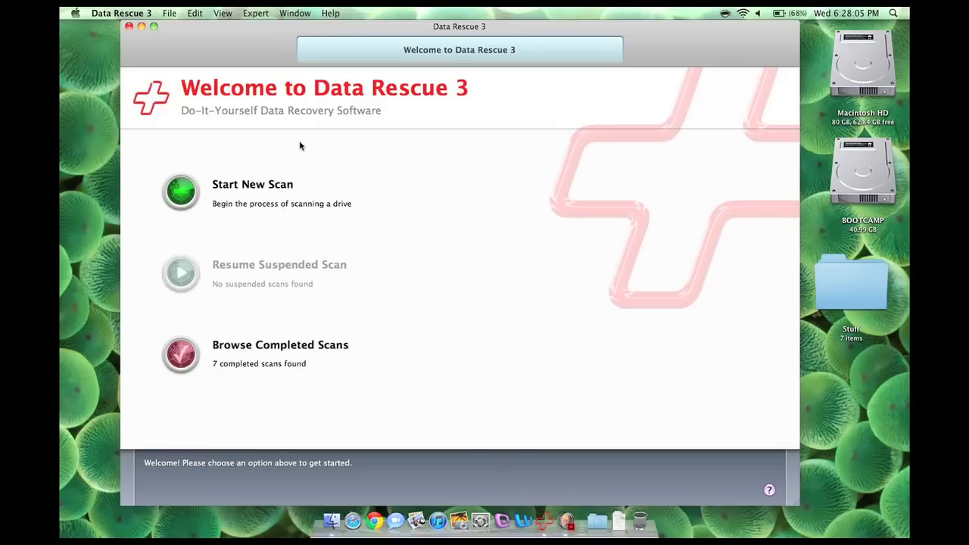
key(super+comma)
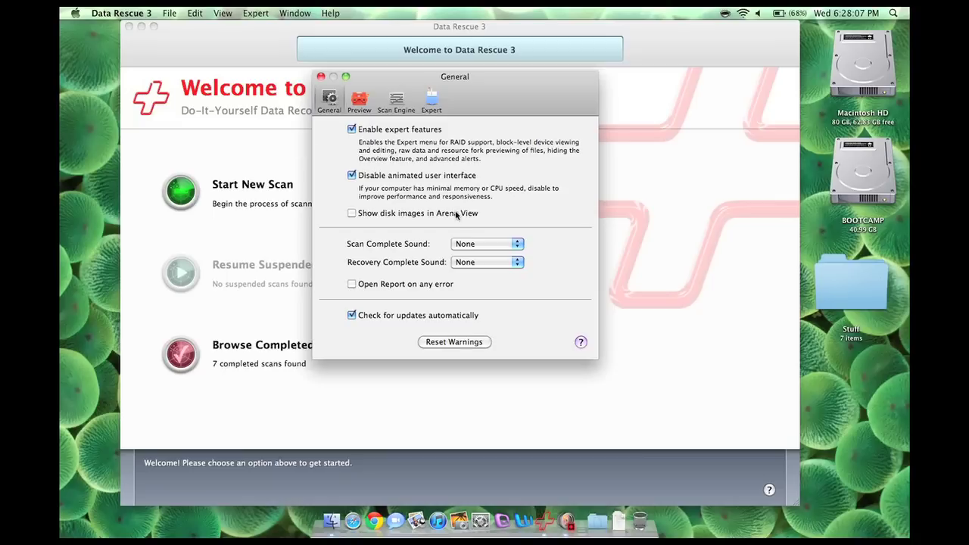
Step: Uncheck 'Disable animated user interface' in the General preferences
click(360, 103)
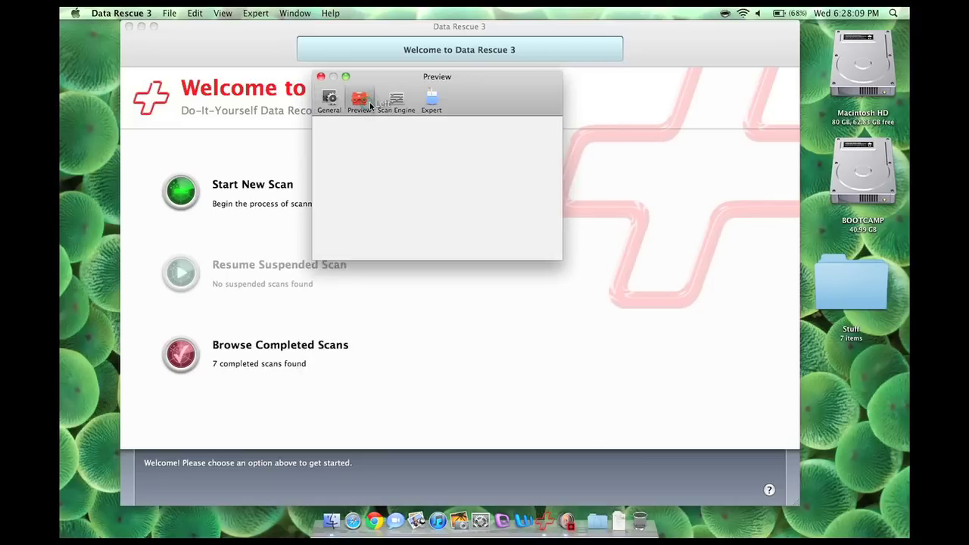
click(328, 100)
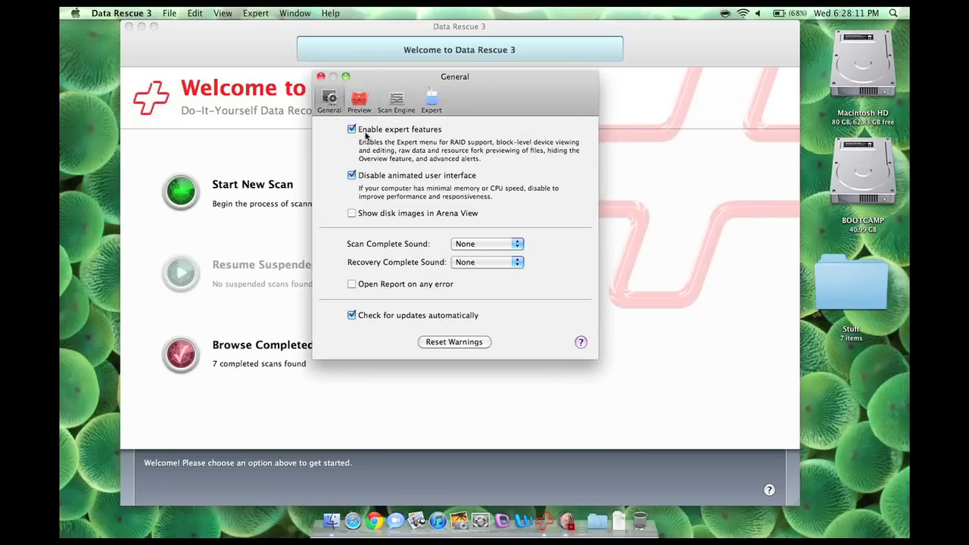
click(366, 132)
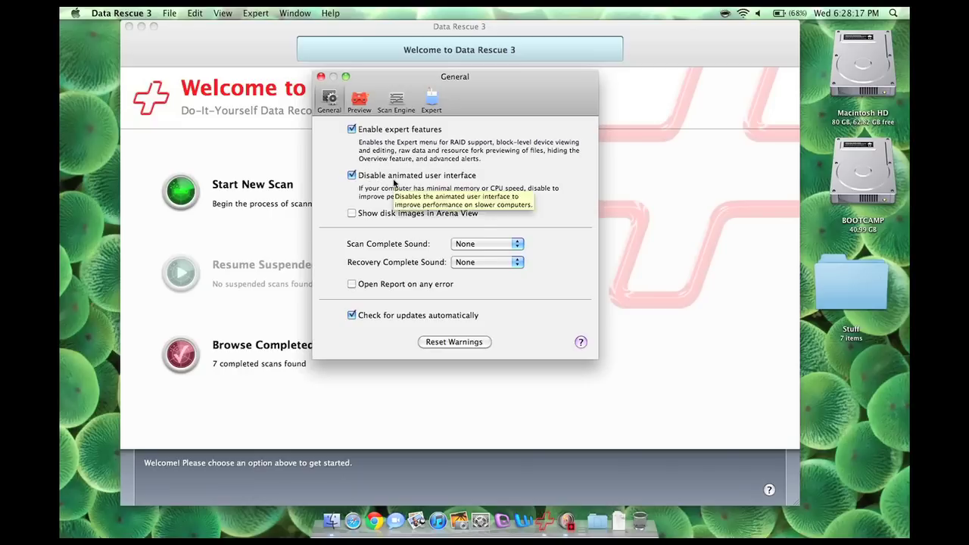
click(374, 180)
drag(463, 97, 468, 97)
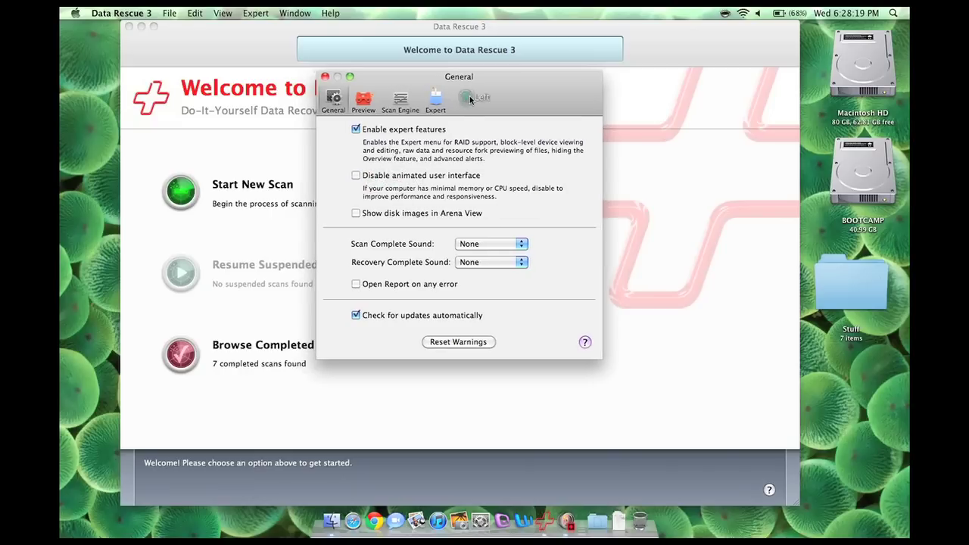
click(380, 177)
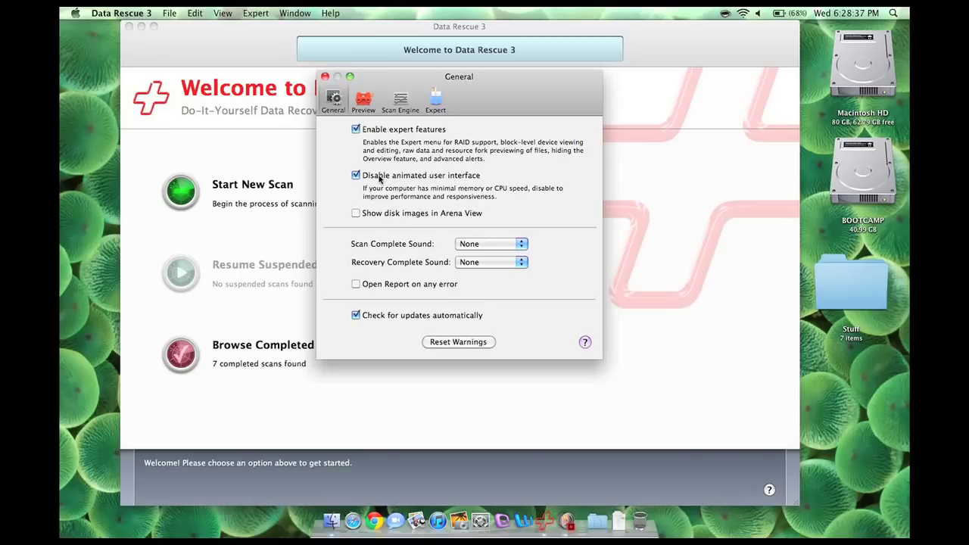
click(381, 175)
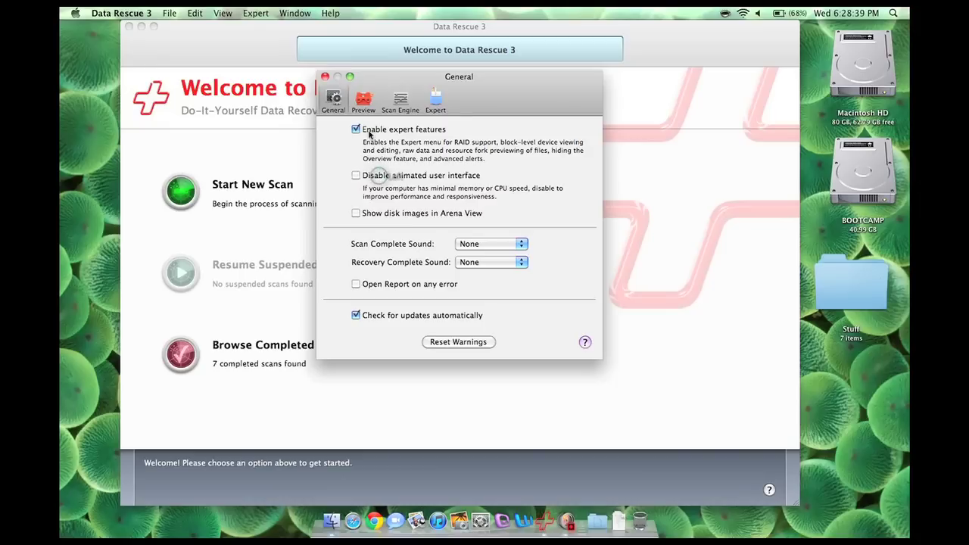
Step: Look through the Preview, Scan Engine and Expert panes, then close Preferences
click(364, 102)
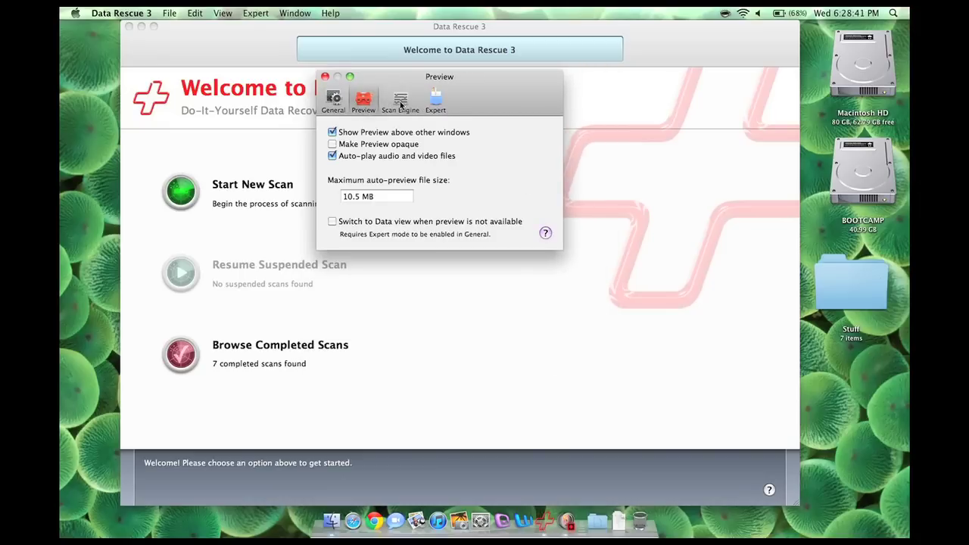
click(400, 102)
click(433, 102)
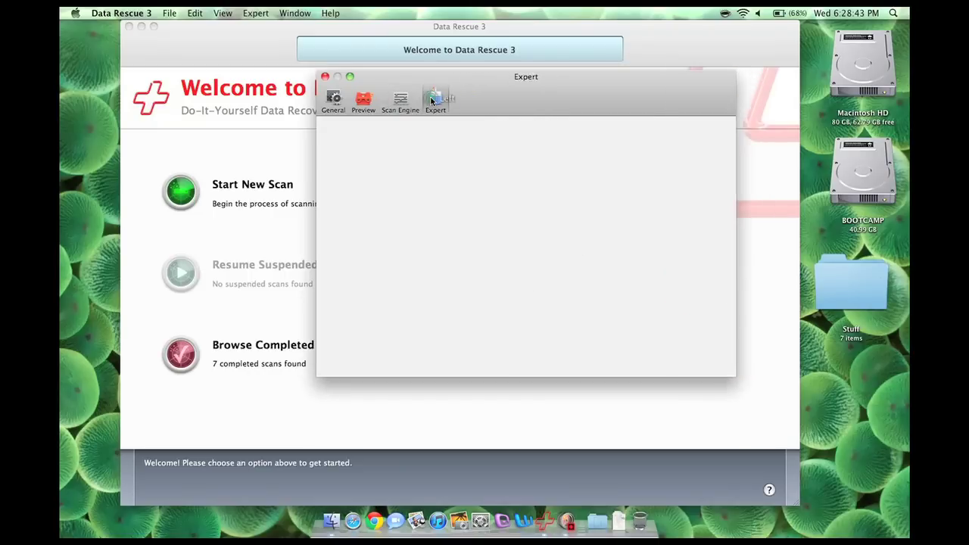
click(324, 77)
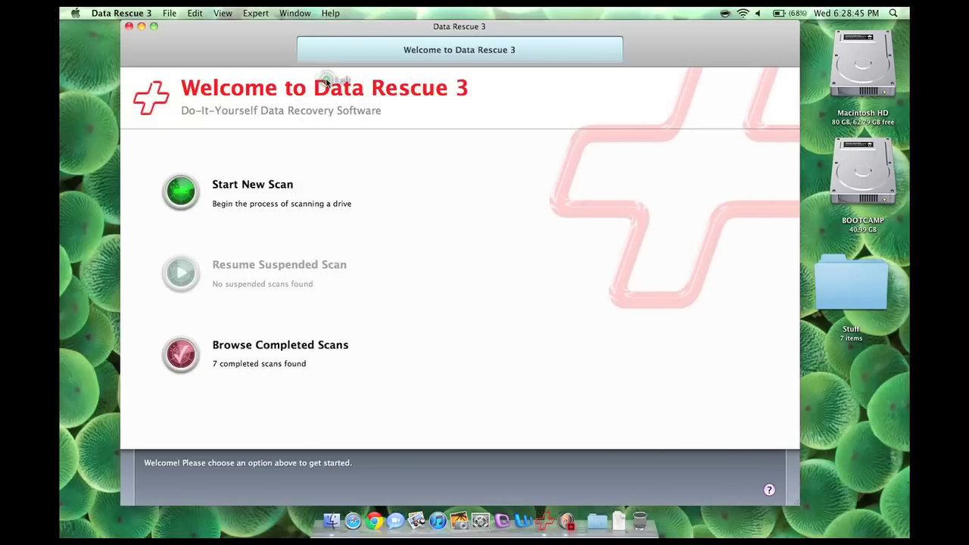
Step: Shift the main window slightly and show the File menu's scan and recovery commands
mouse_move(282, 60)
mouse_down()
mouse_move(297, 58)
mouse_move(272, 52)
mouse_up()
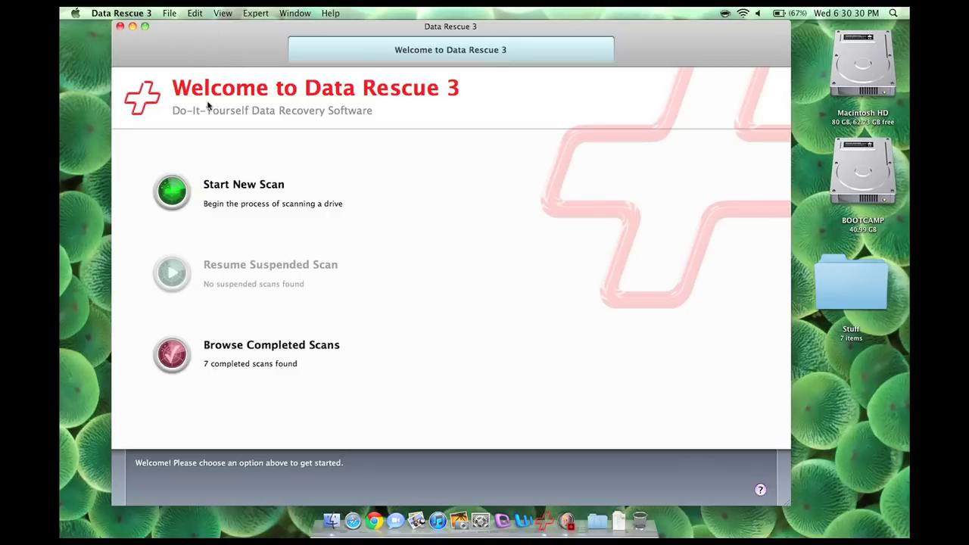
click(170, 13)
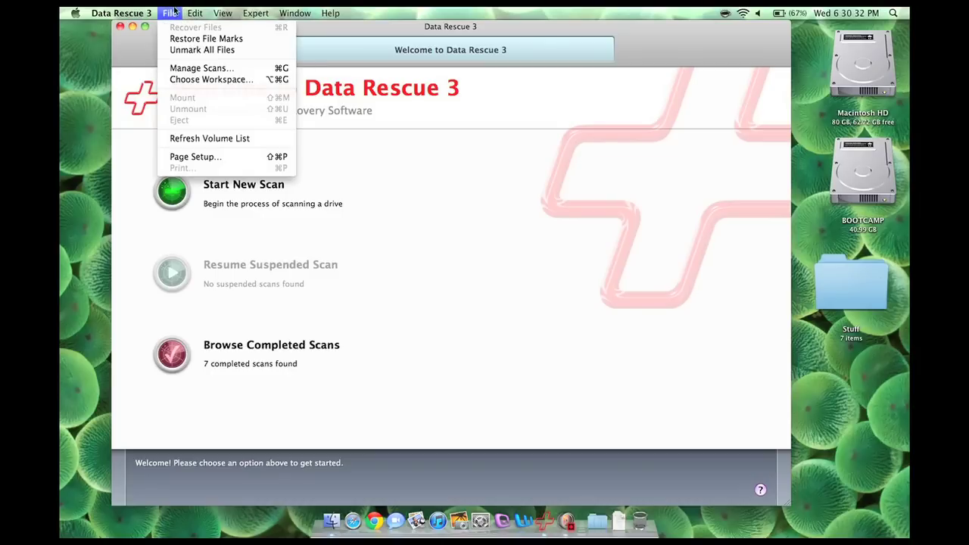
Step: Close the File menu, leaving the Welcome screen showing
click(170, 13)
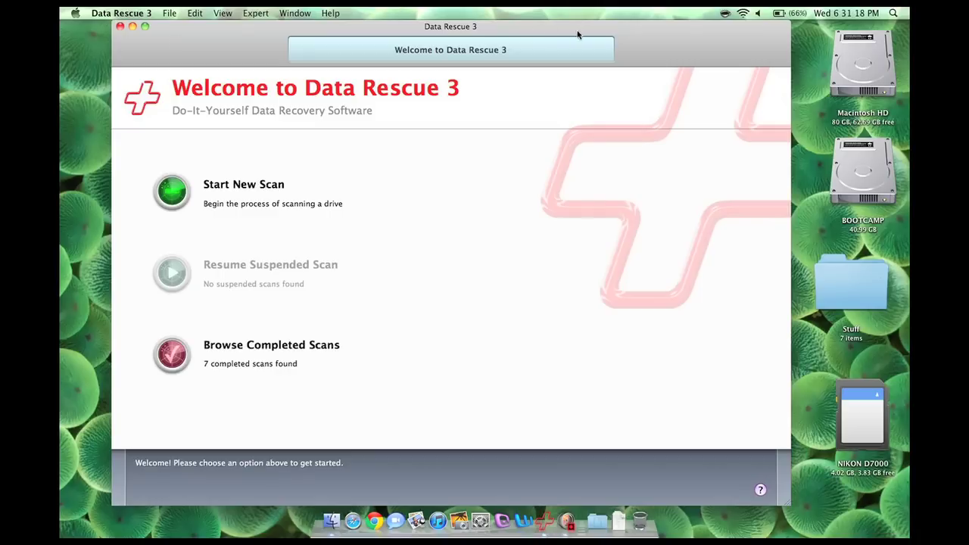
Step: Move the Data Rescue window left and select the NIKON D7000 card on the desktop
drag(679, 35, 642, 36)
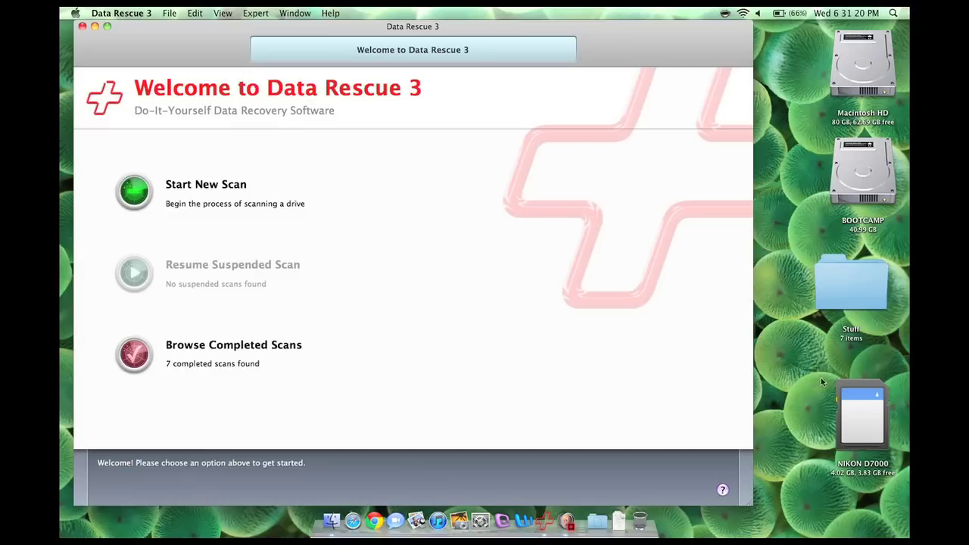
click(868, 406)
Step: Browse the NIKON D7000 card to DCIM > 101D7000 and show ZZA_4269.NEF's details
double_click(868, 407)
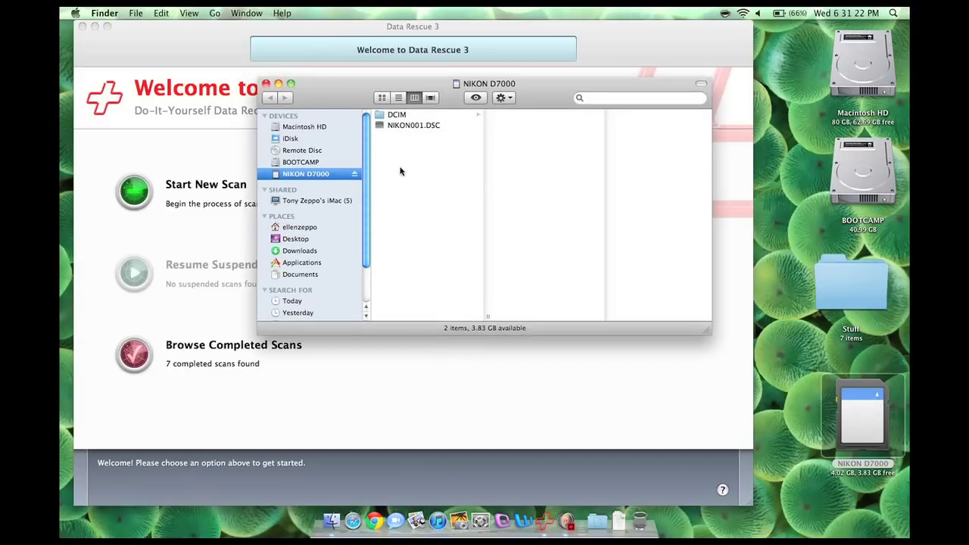
click(400, 115)
click(515, 115)
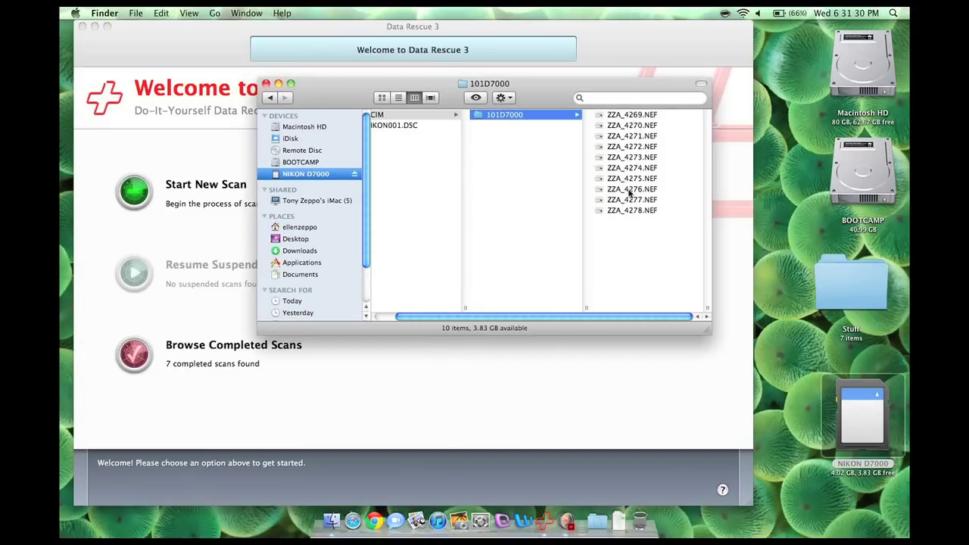
click(625, 117)
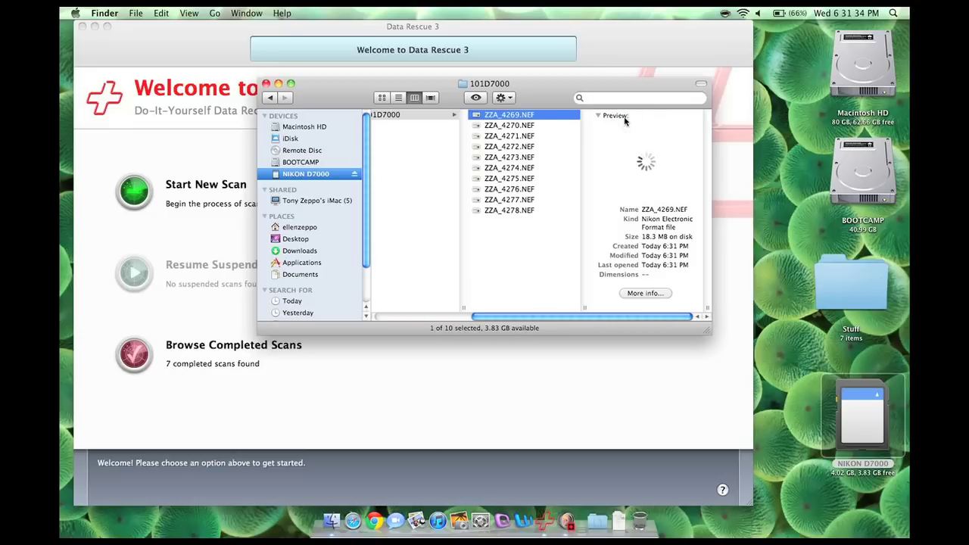
Step: Quick Look ZZA_4269.NEF through the later NEF photos full size, then close the preview and deselect
key(space)
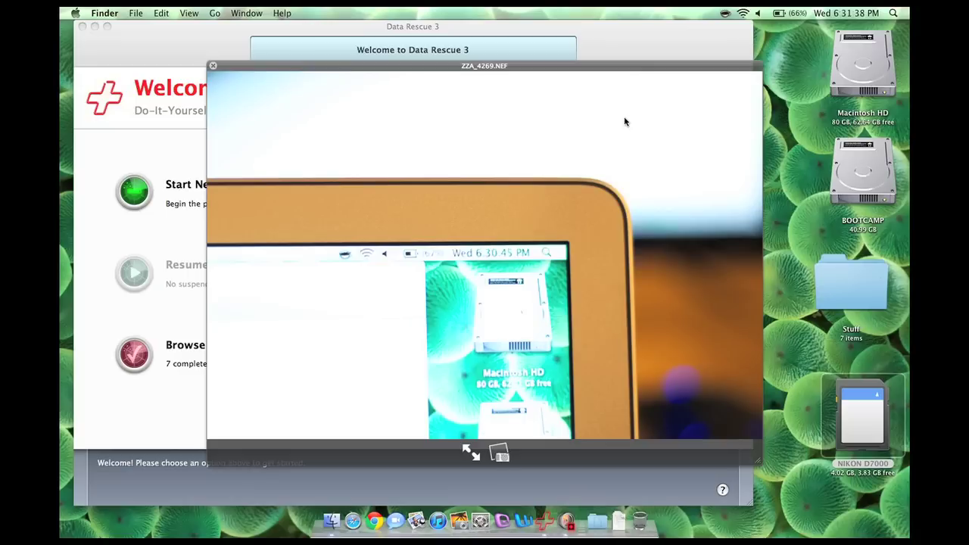
key(Down)
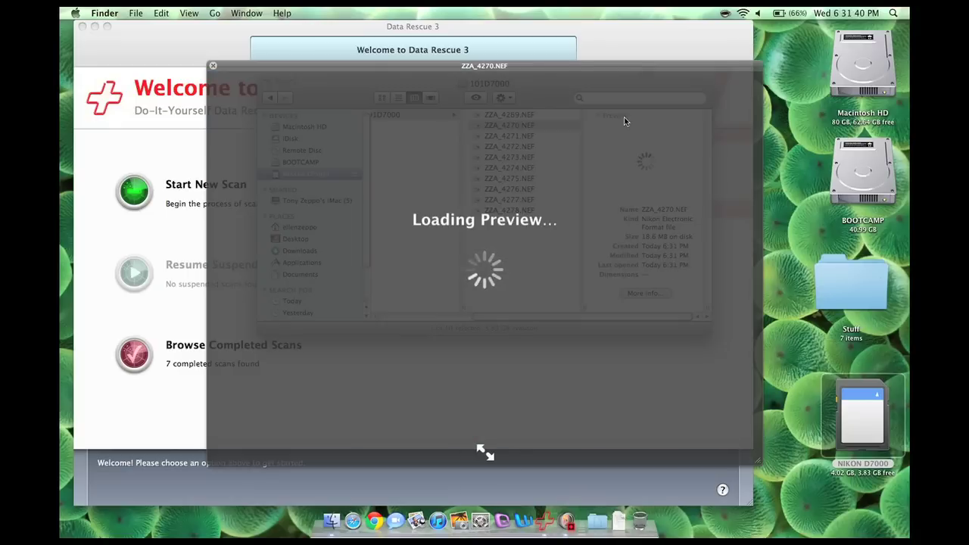
key(Down)
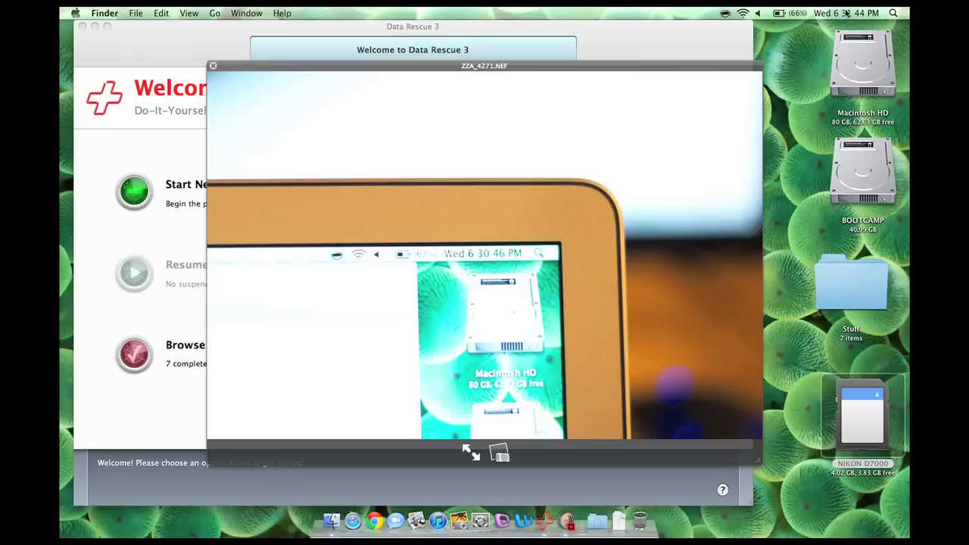
click(846, 13)
key(Down)
key(Down)
key(Down)
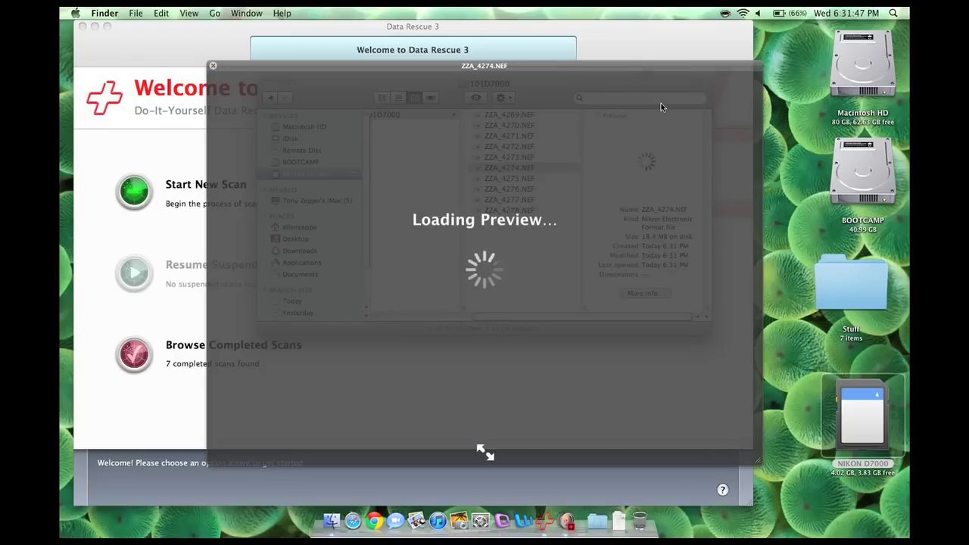
key(space)
click(550, 240)
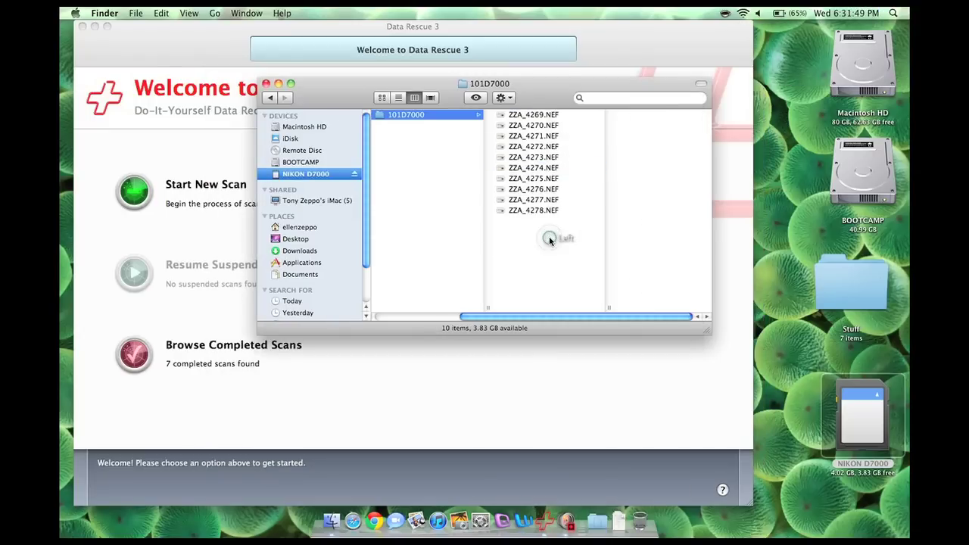
Step: Eject the NIKON D7000 card, then reopen the remounted card showing 4.02 GB free
click(355, 173)
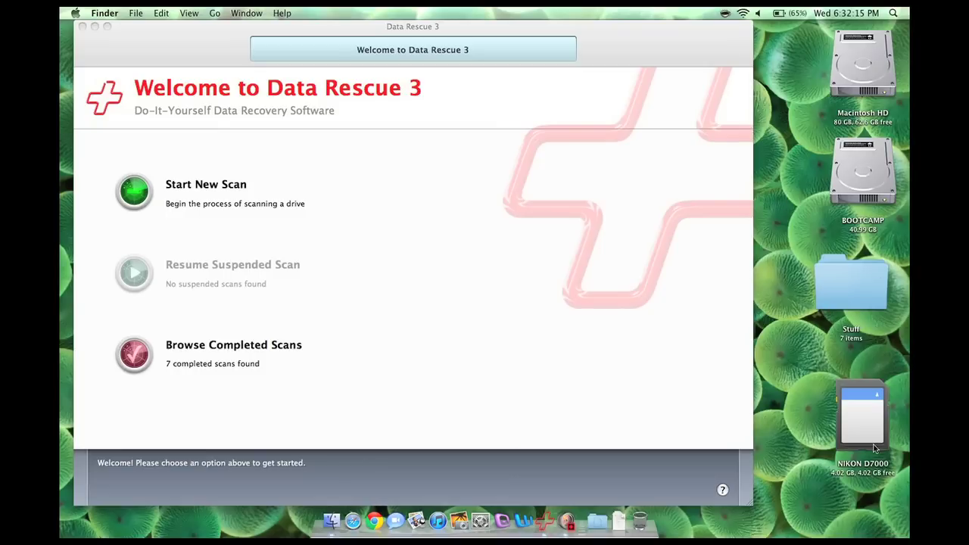
double_click(871, 447)
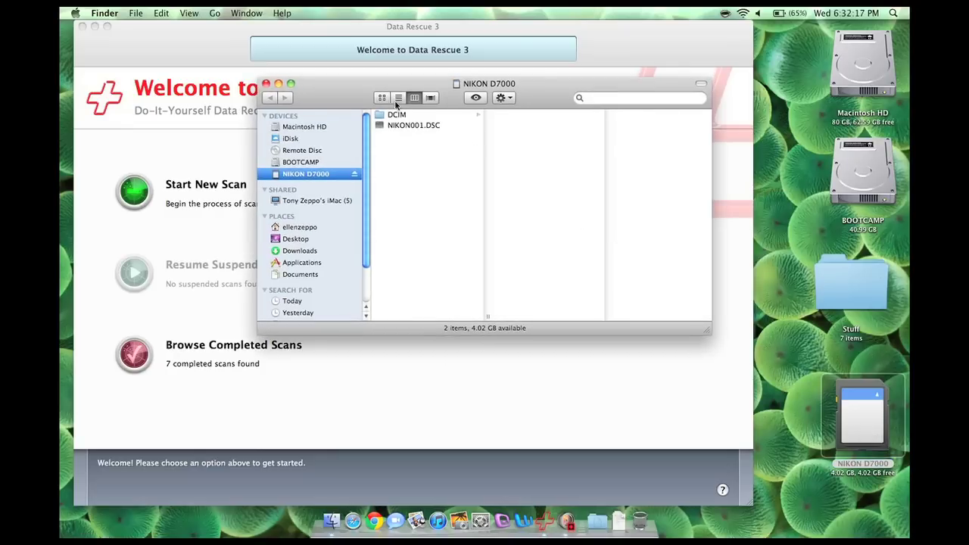
click(394, 117)
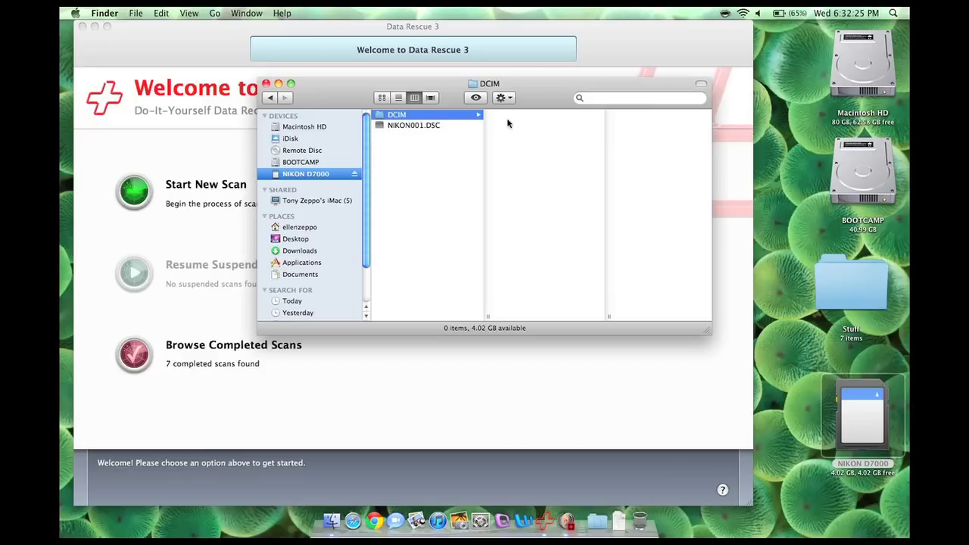
key(super+i)
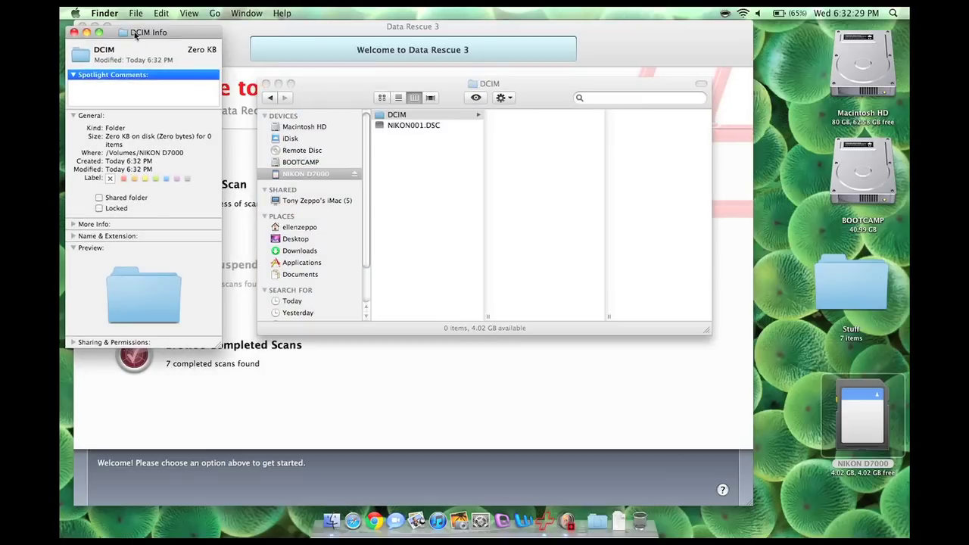
key(super+w)
click(412, 137)
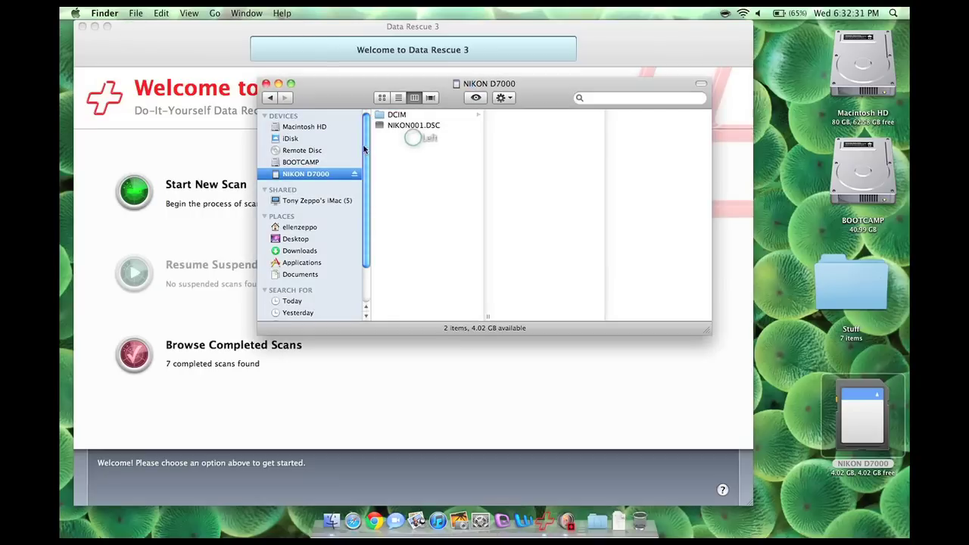
key(super+i)
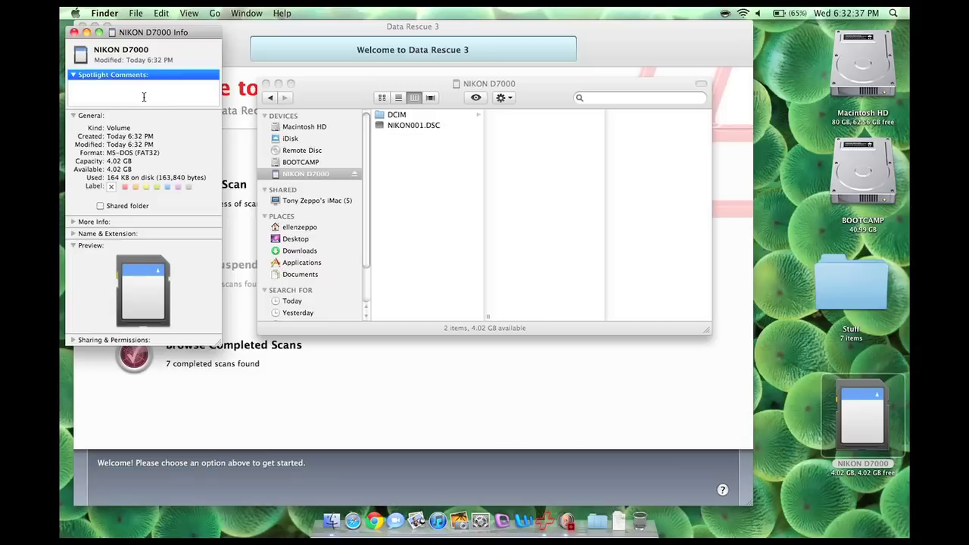
key(super+w)
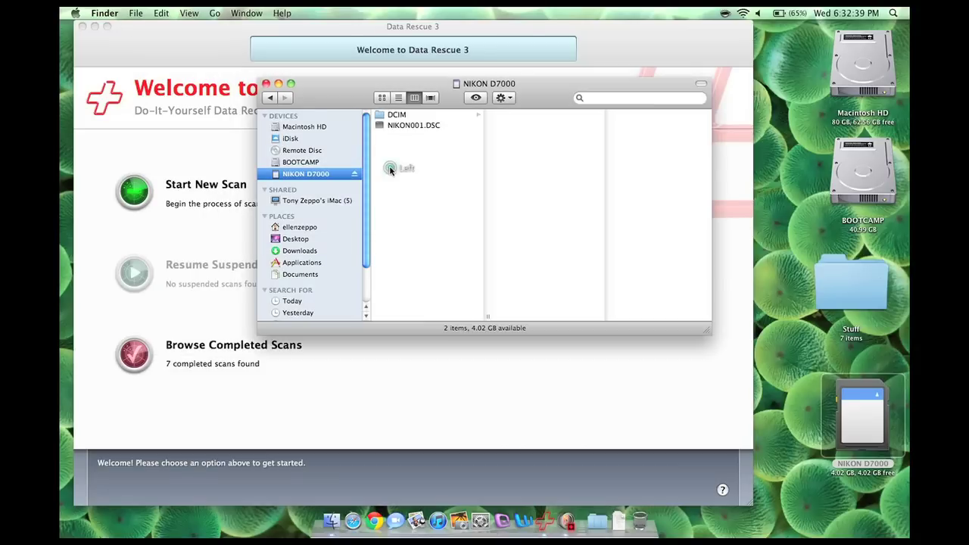
key(super+w)
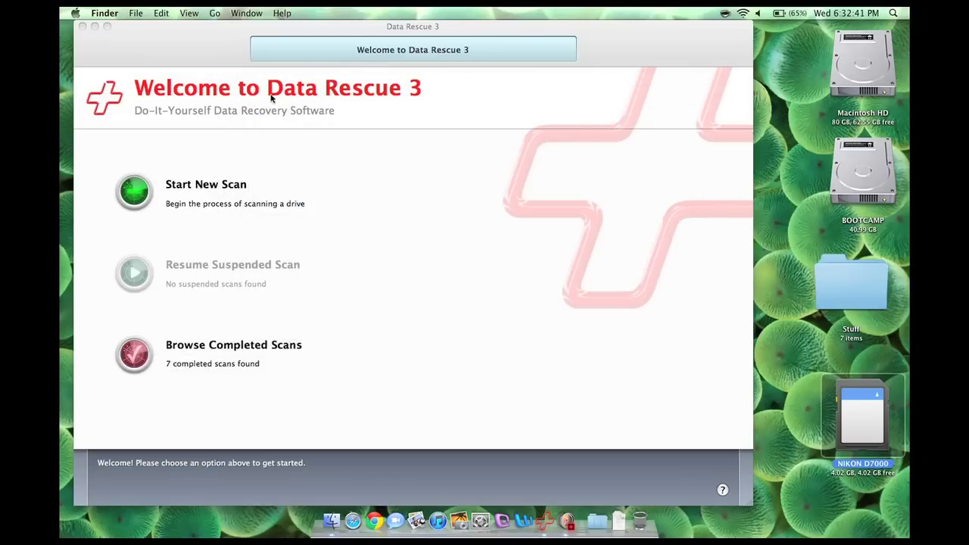
click(197, 38)
Step: Start a new scan on the 4 GB NIKON D7000 card and continue to Choose Task
click(144, 188)
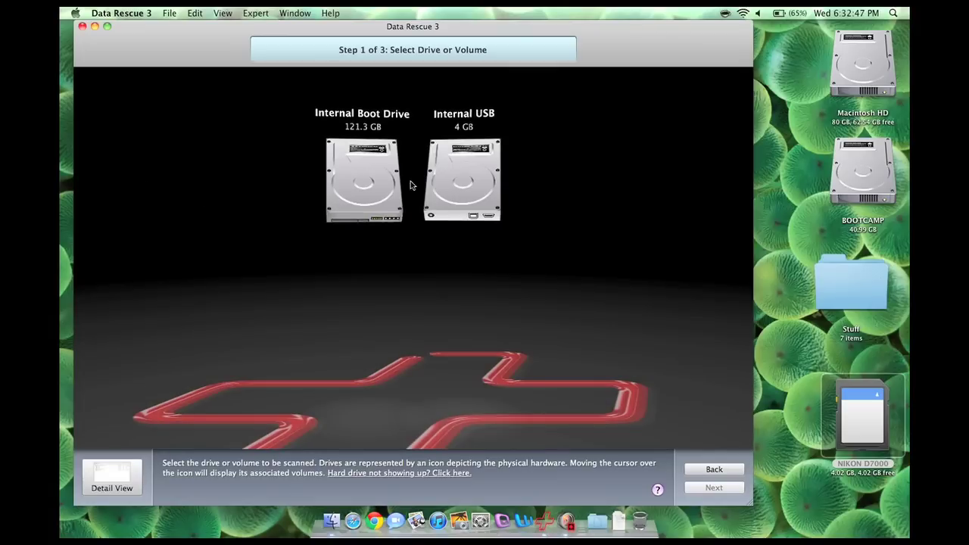
mouse_move(469, 170)
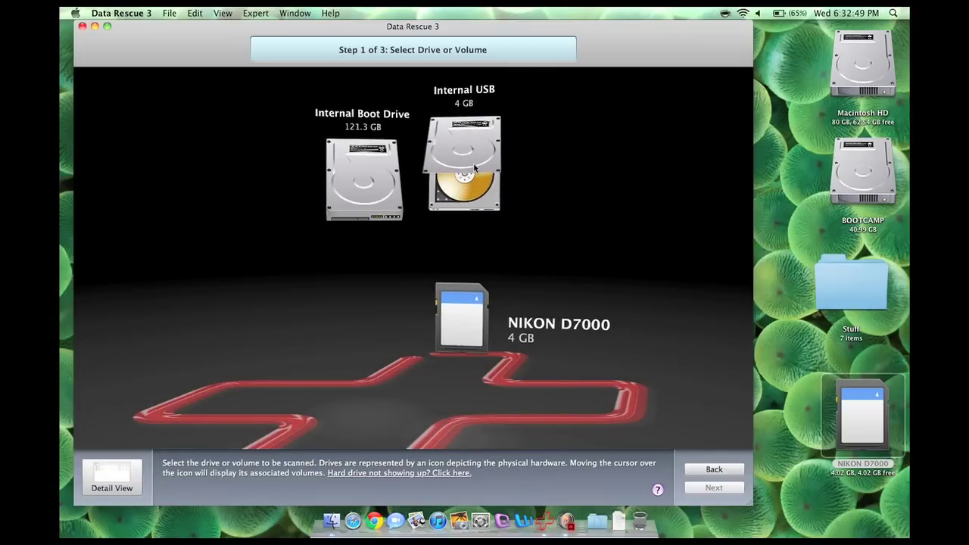
mouse_move(363, 171)
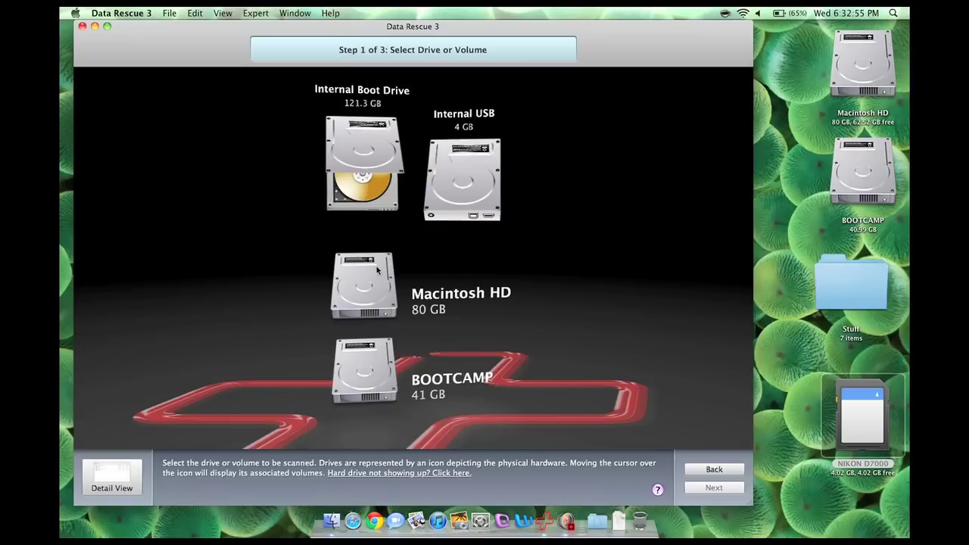
mouse_move(454, 248)
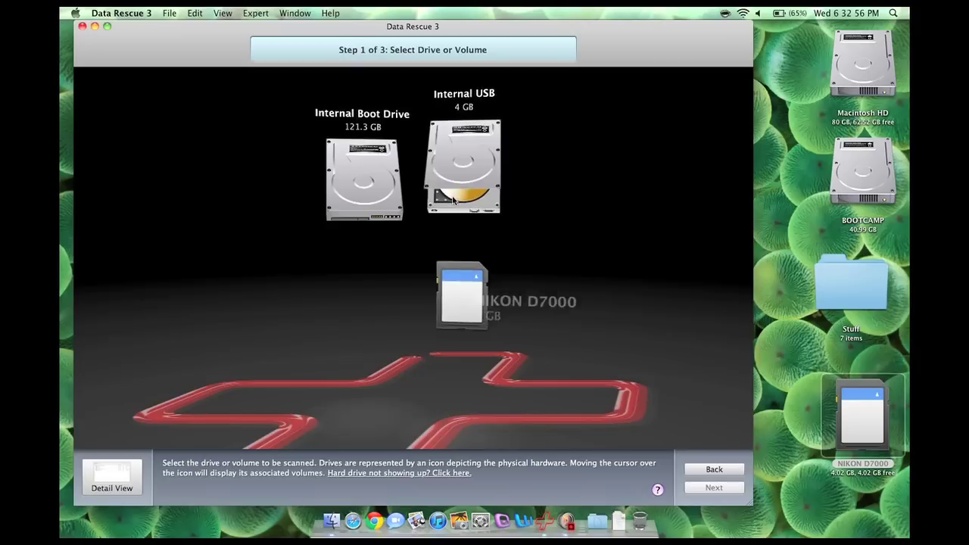
click(457, 306)
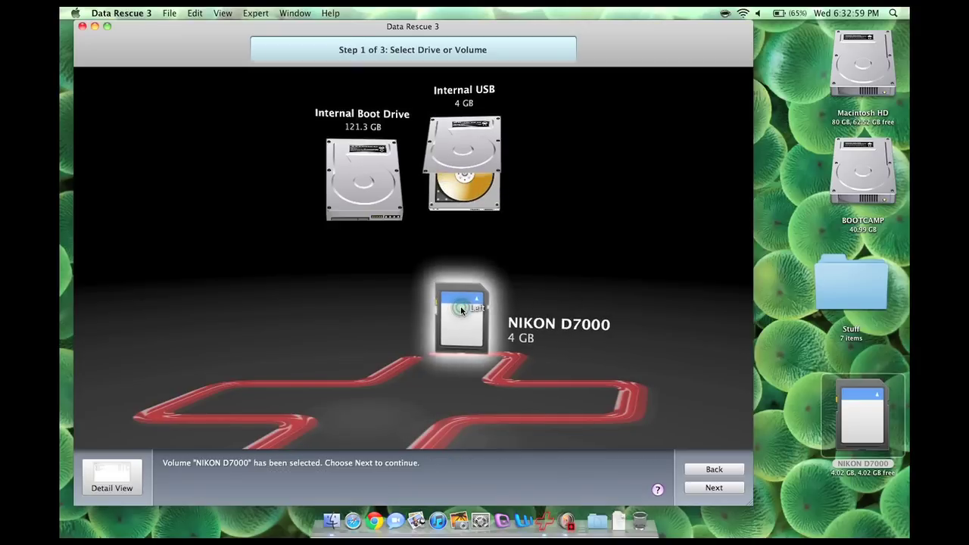
click(712, 489)
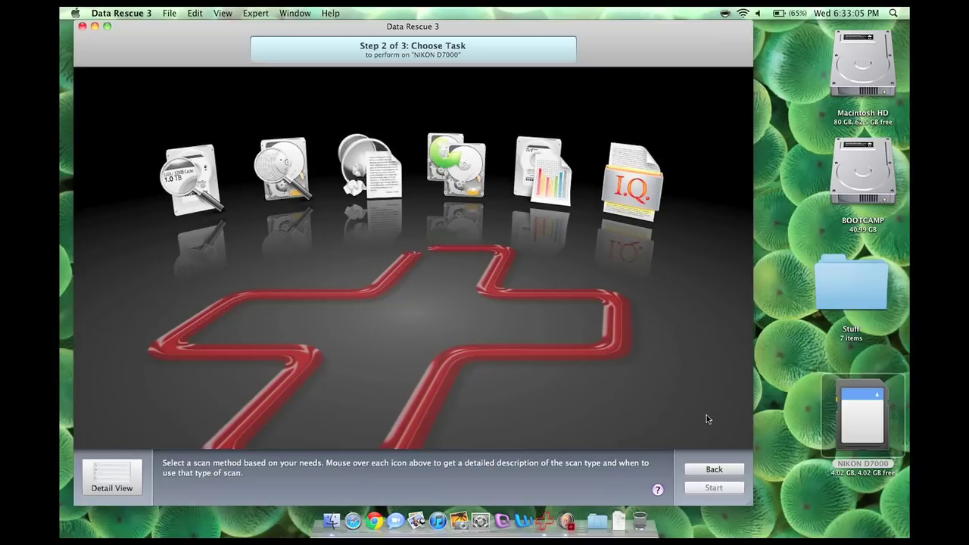
Step: Start a Deep Scan of the NIKON D7000 card with Macintosh HD as the workspace
mouse_move(283, 170)
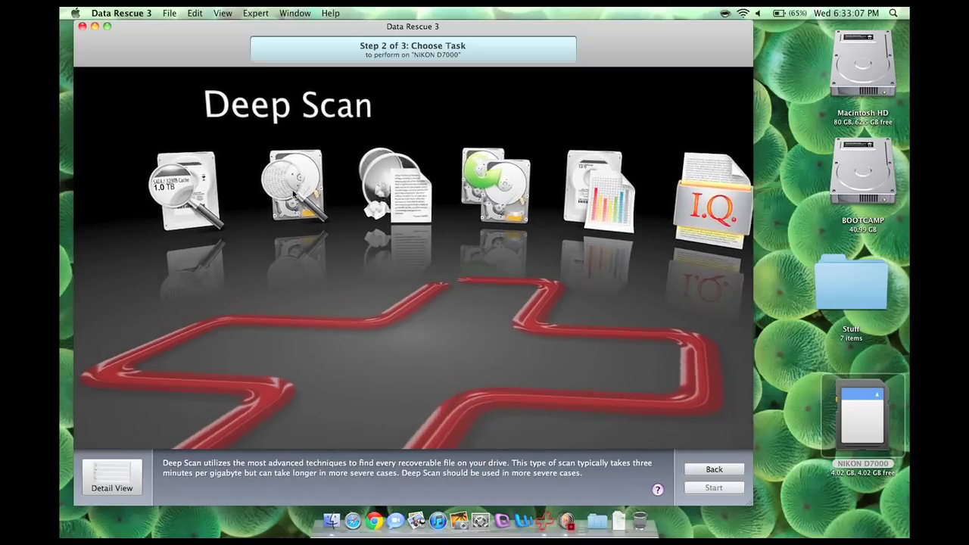
scroll(424, 163, right, 3)
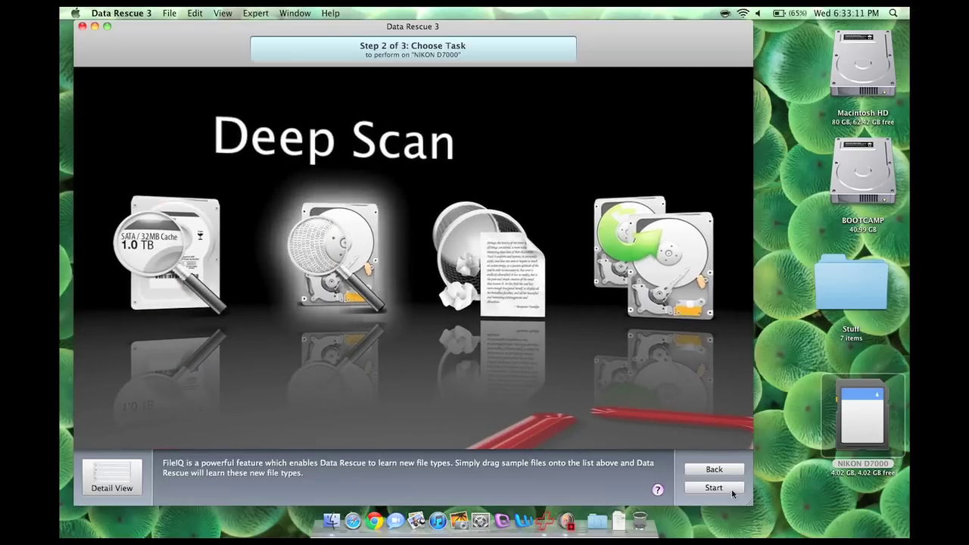
click(731, 488)
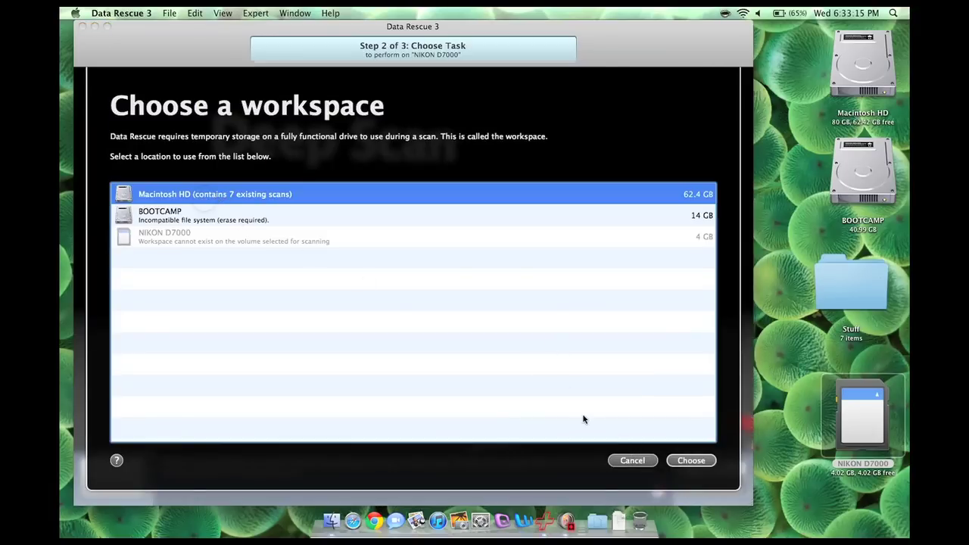
click(708, 460)
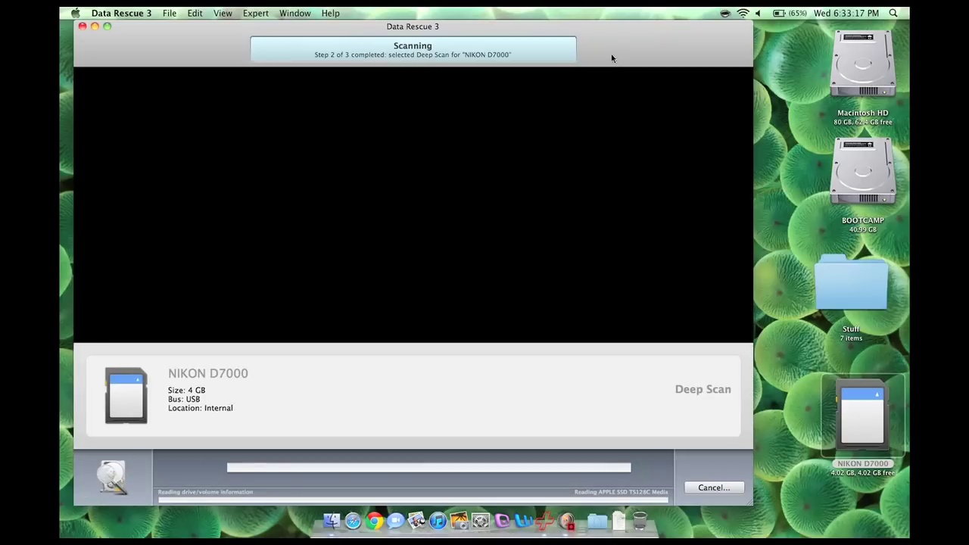
drag(610, 55, 596, 47)
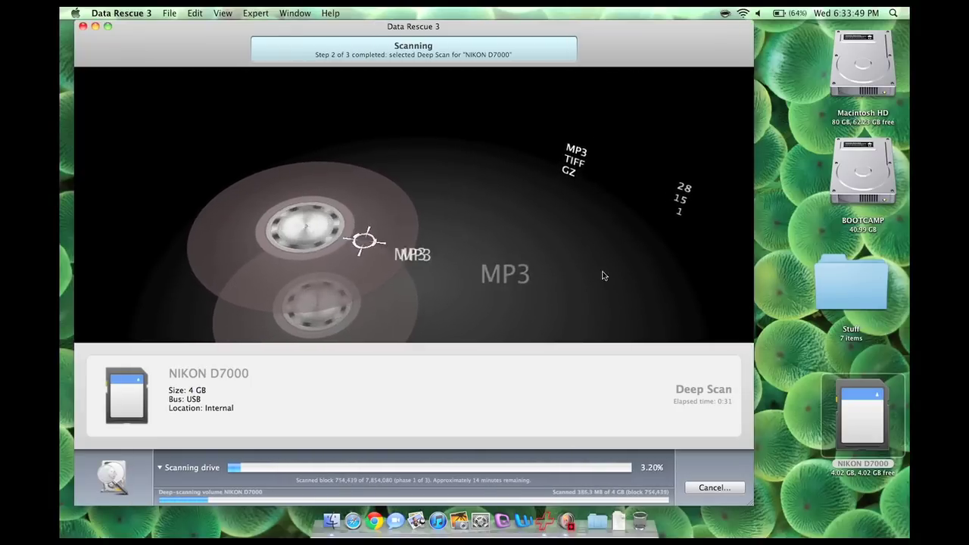
Step: Launch Google Chrome from the Dock while the Deep Scan keeps running
click(371, 525)
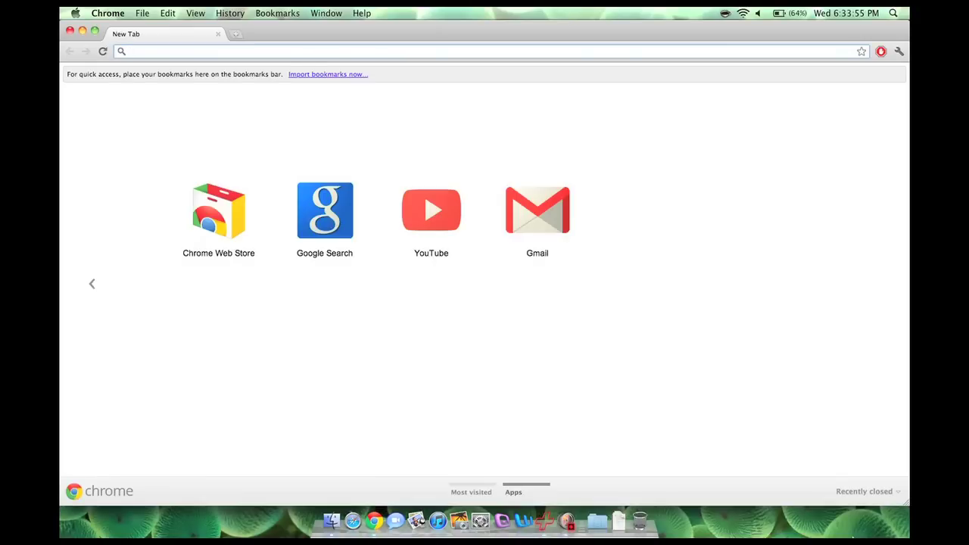
Step: Go to prosofteng.com and open the Data Rescue 3 for Mac product page
text(prosofteng)
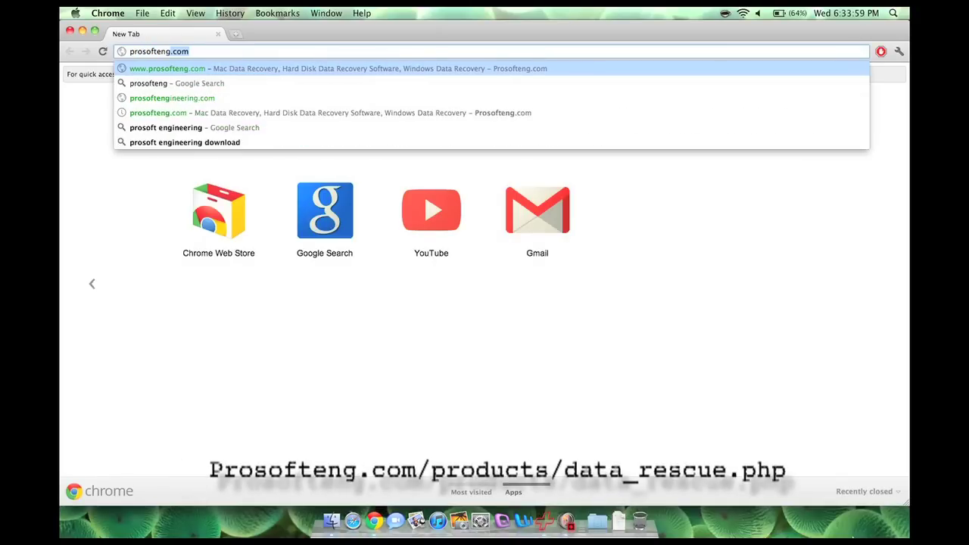
key(Return)
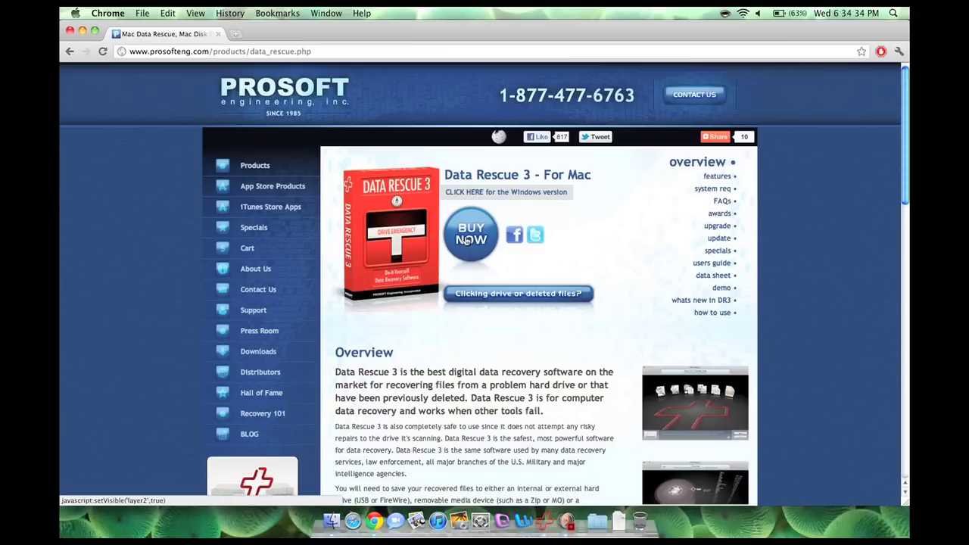
click(467, 240)
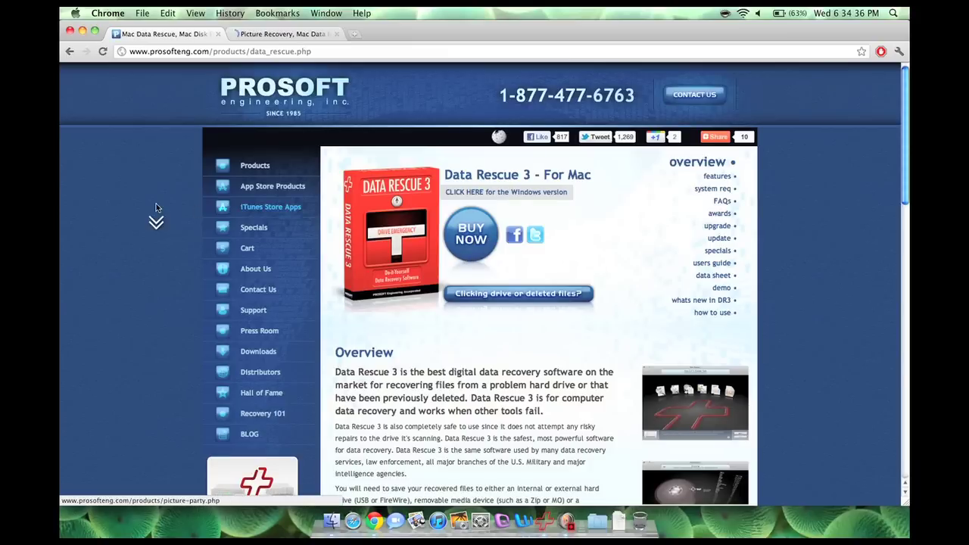
Step: Highlight the Bootable DVD, no-disassembly and free-support feature lines, then the file-types FAQ answer
scroll(156, 208, down, 2)
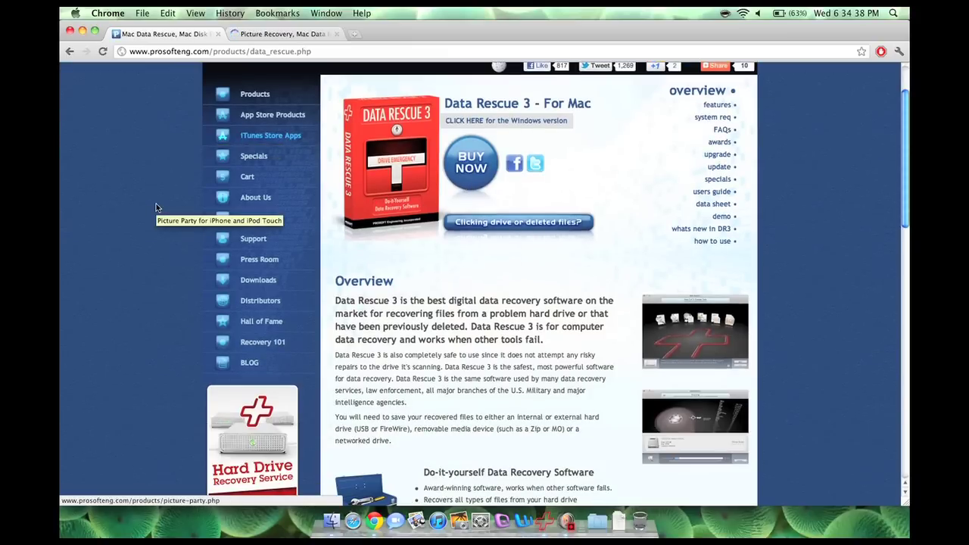
scroll(156, 208, down, 1)
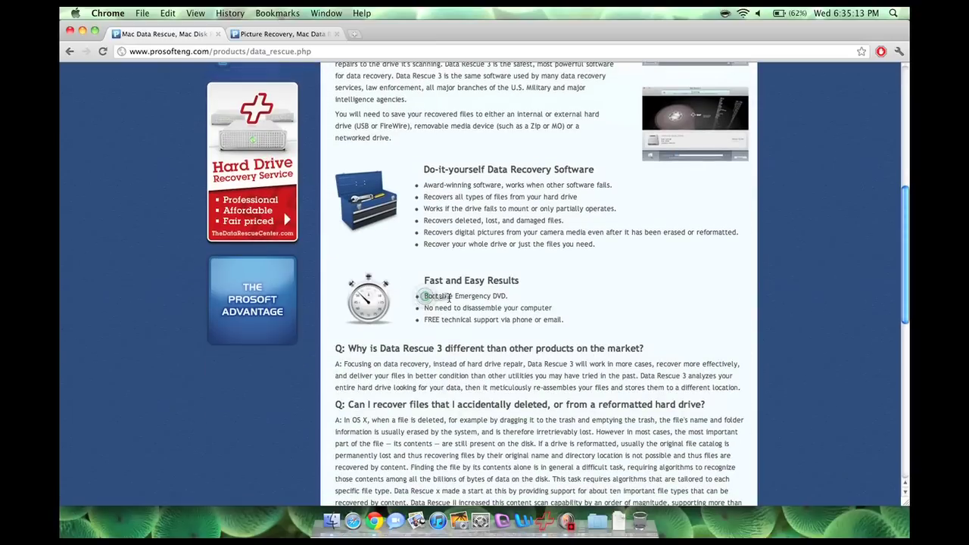
drag(424, 298, 513, 298)
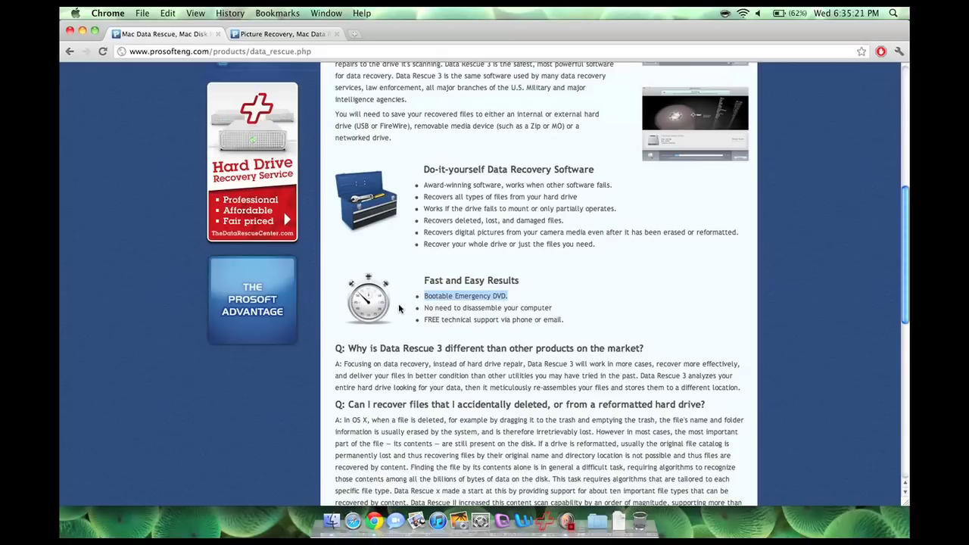
drag(424, 310, 563, 311)
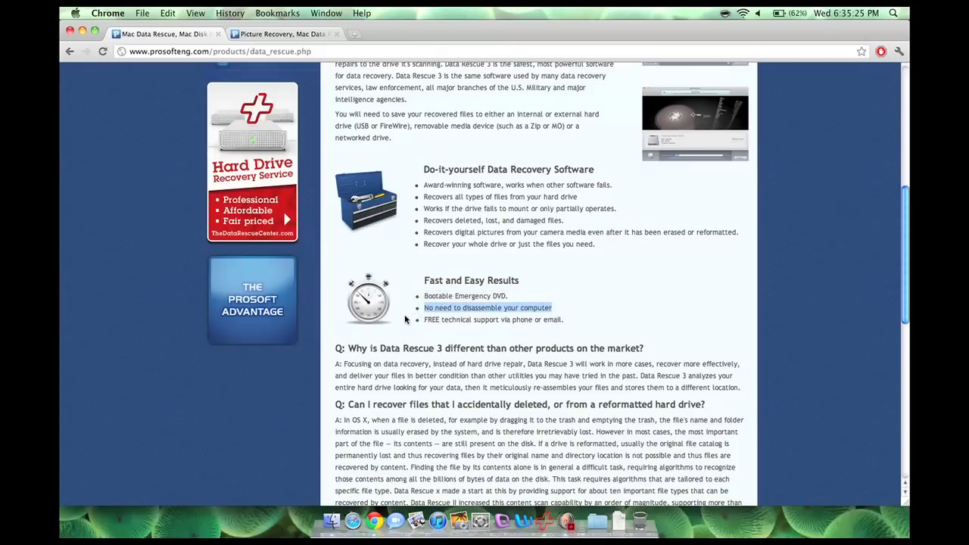
drag(417, 321, 590, 325)
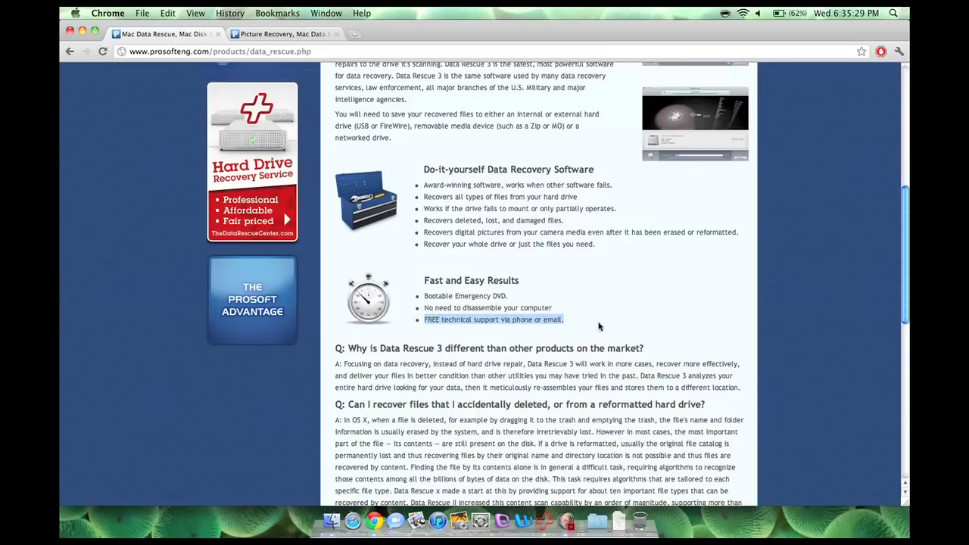
click(615, 320)
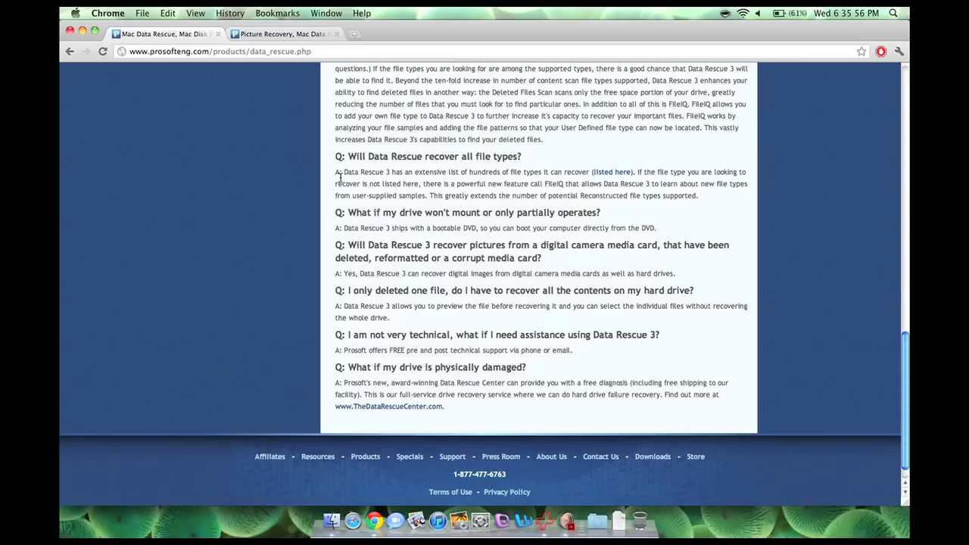
drag(337, 173, 643, 171)
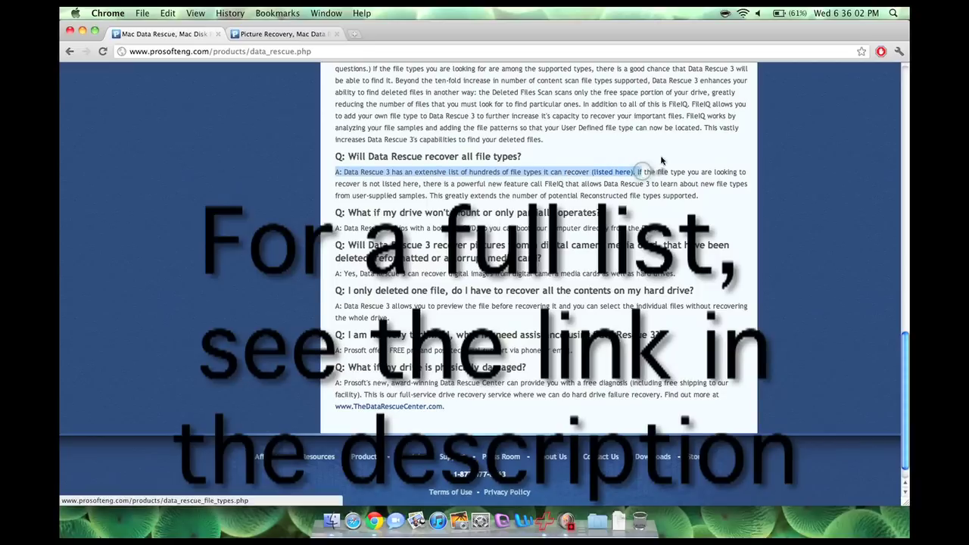
Step: Highlight the FAQ lines on FileIQ and user-supplied samples, then scroll back up the page
click(648, 169)
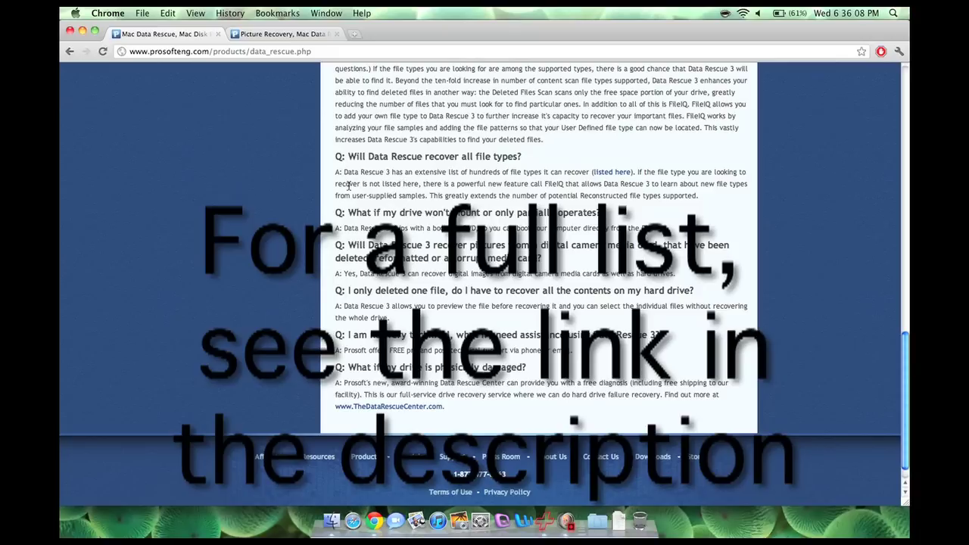
drag(374, 184, 669, 185)
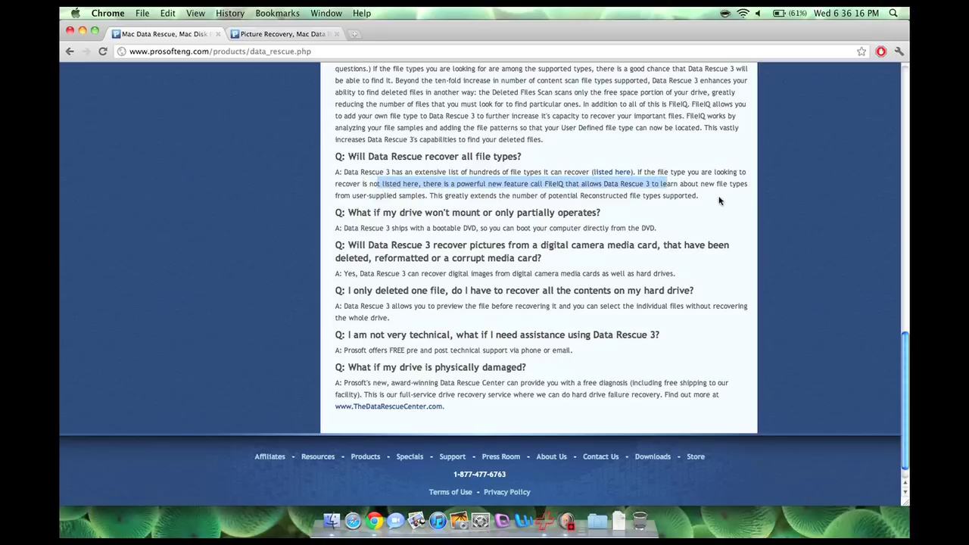
drag(333, 196, 420, 198)
click(656, 208)
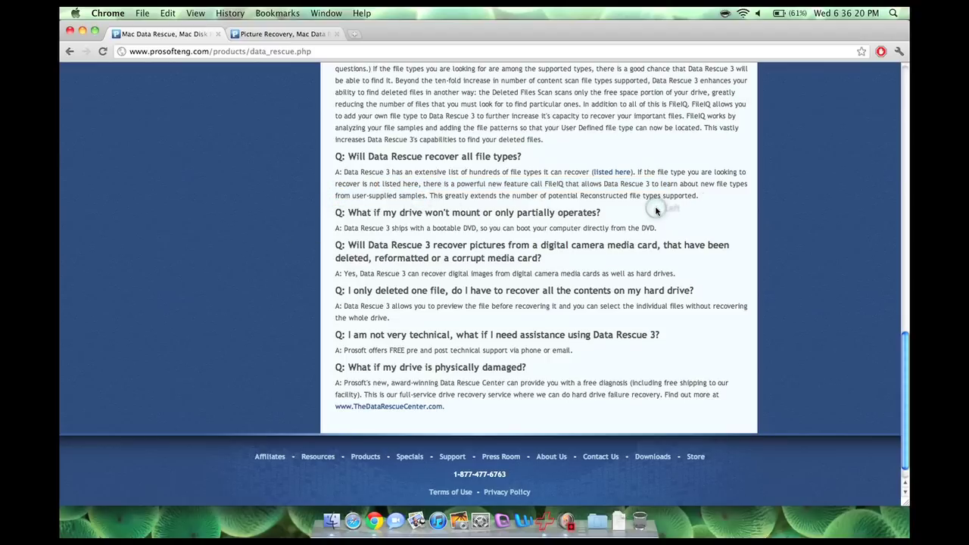
scroll(483, 162, up, 1)
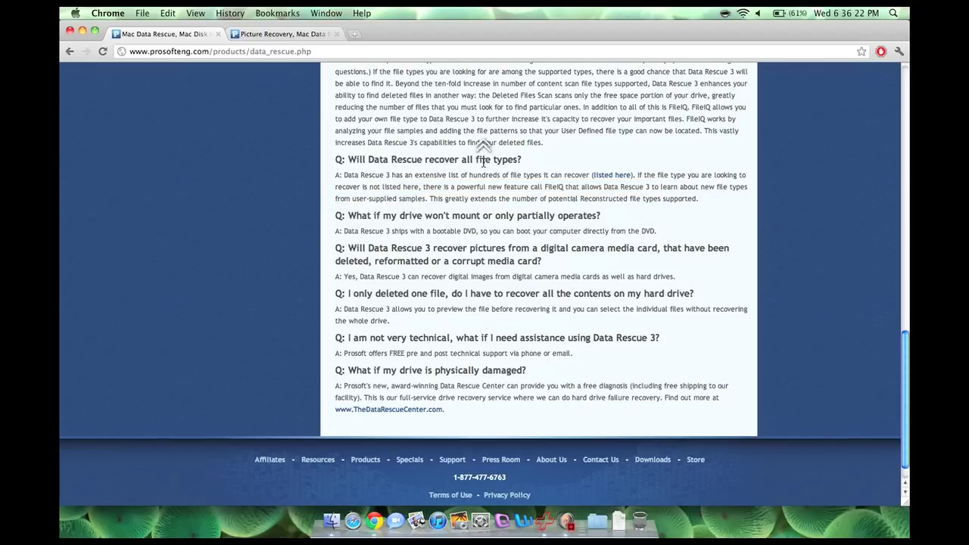
scroll(483, 162, up, 15)
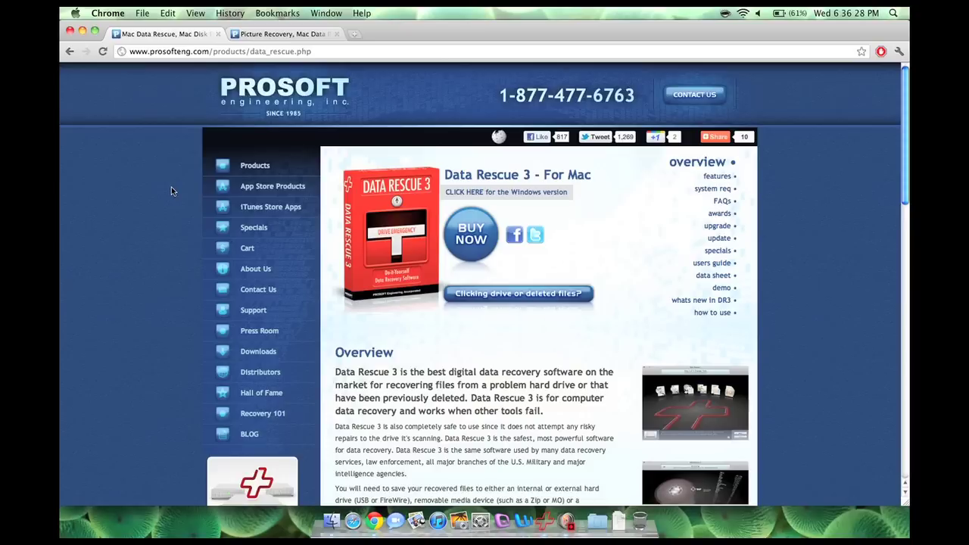
scroll(171, 189, down, 20)
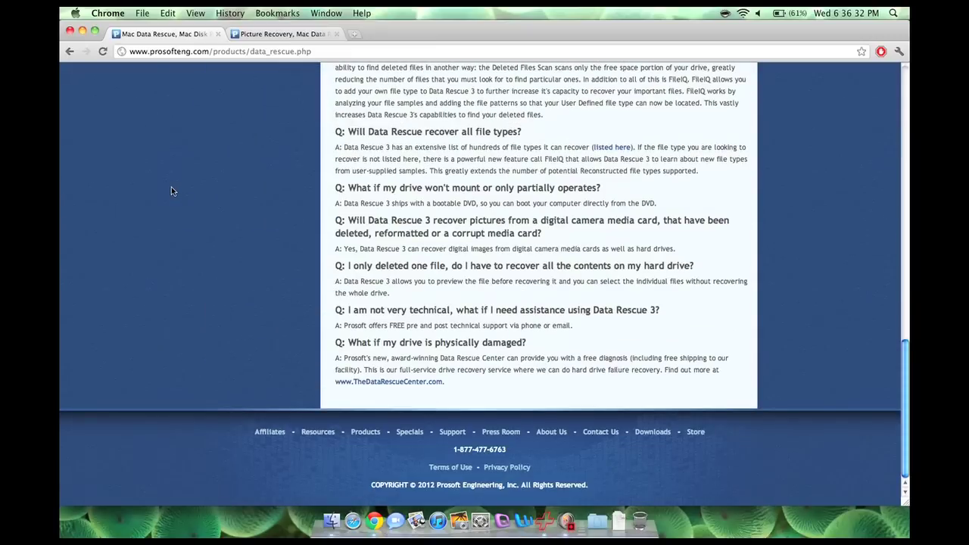
scroll(171, 191, up, 10)
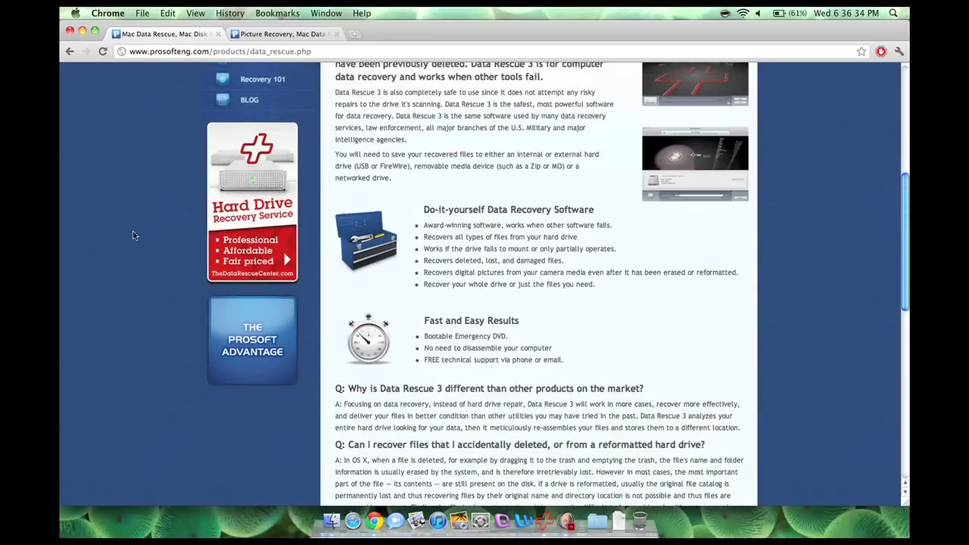
scroll(132, 235, down, 2)
scroll(133, 235, down, 3)
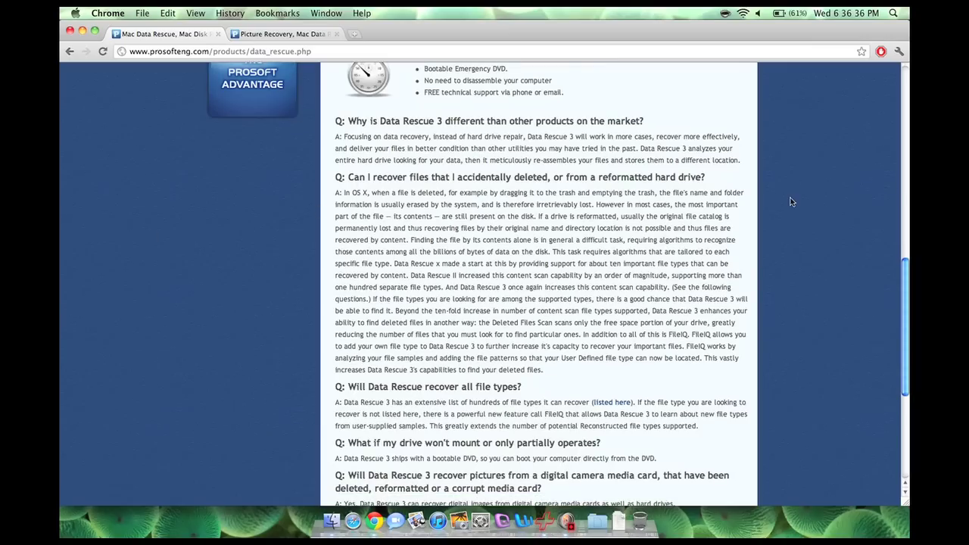
scroll(761, 203, down, 5)
scroll(760, 203, up, 15)
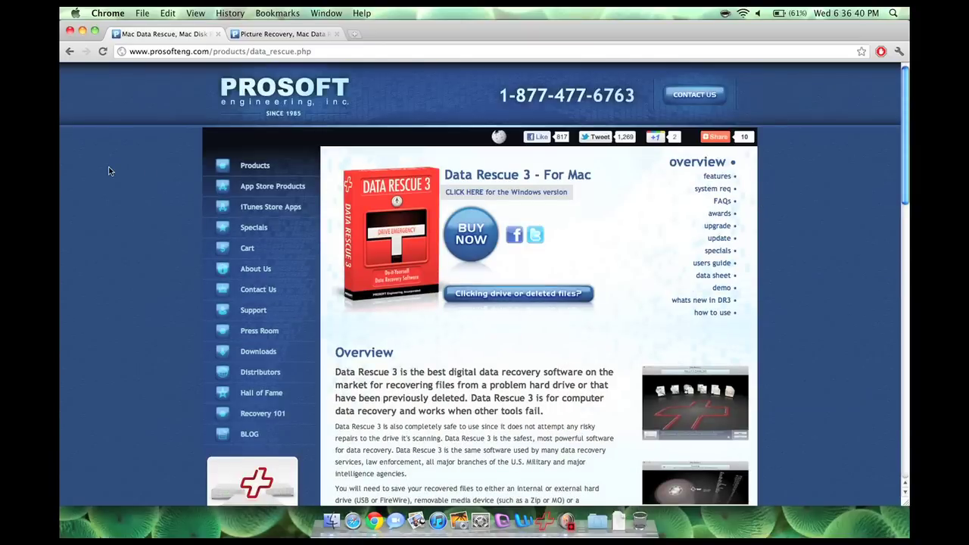
Step: Use Exposé to bring the Chrome product page back, then switch to the picture recovery tab
key(F11)
key(F9)
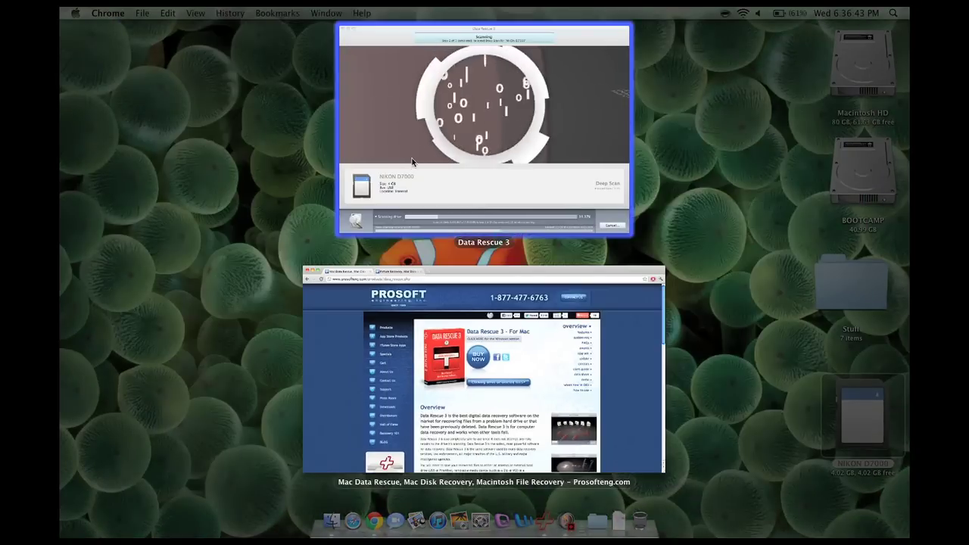
click(344, 386)
scroll(852, 285, down, 4)
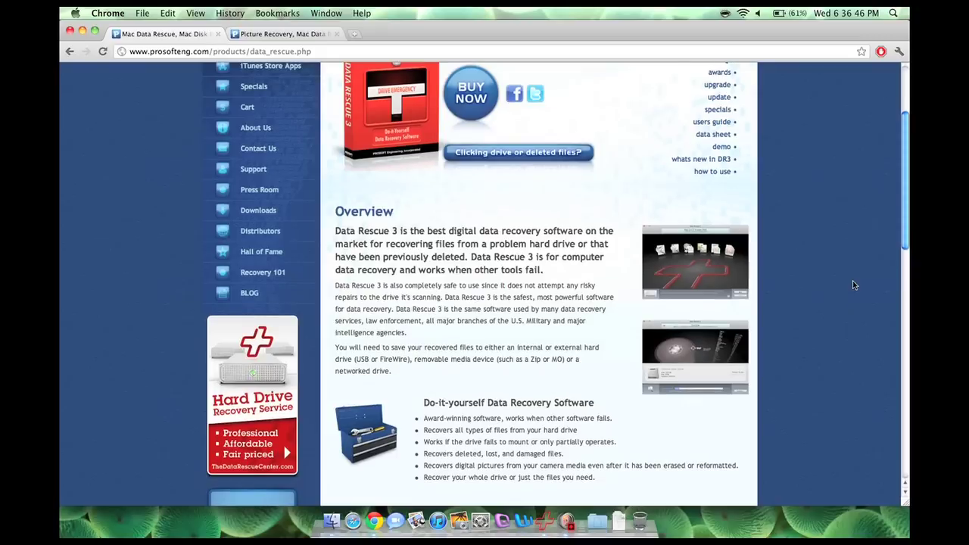
scroll(852, 285, up, 4)
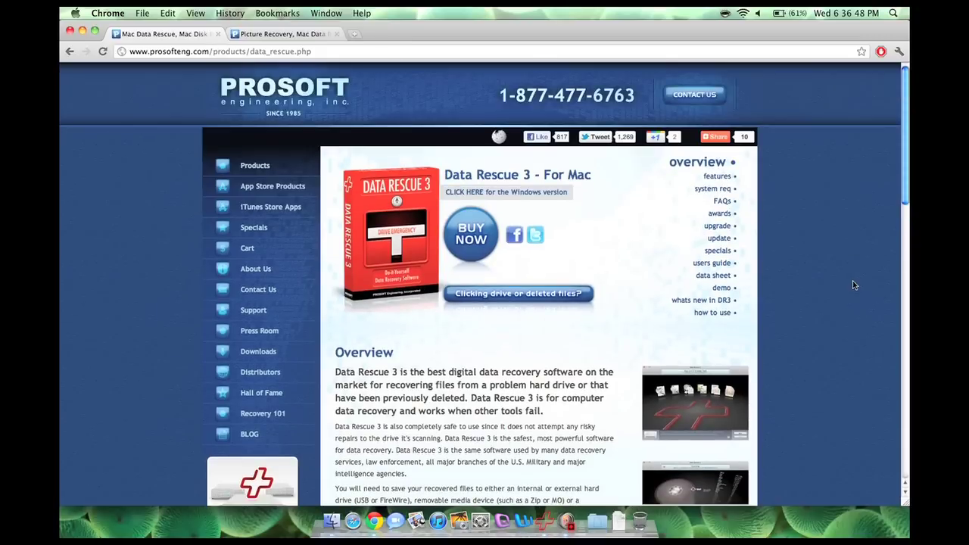
click(236, 34)
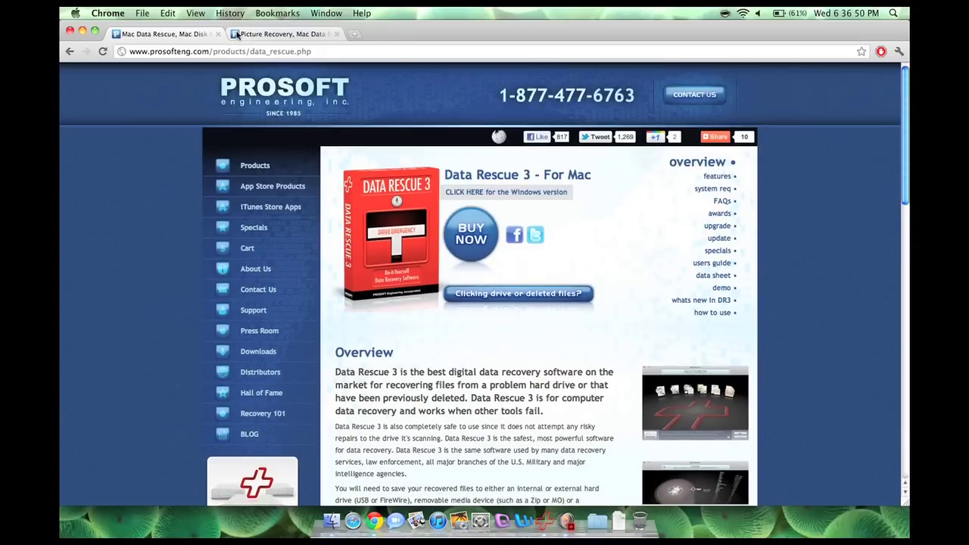
Step: Minimize Chrome and reposition the Data Rescue 3 window while the Deep Scan reaches Step 3 of 3
key(super+m)
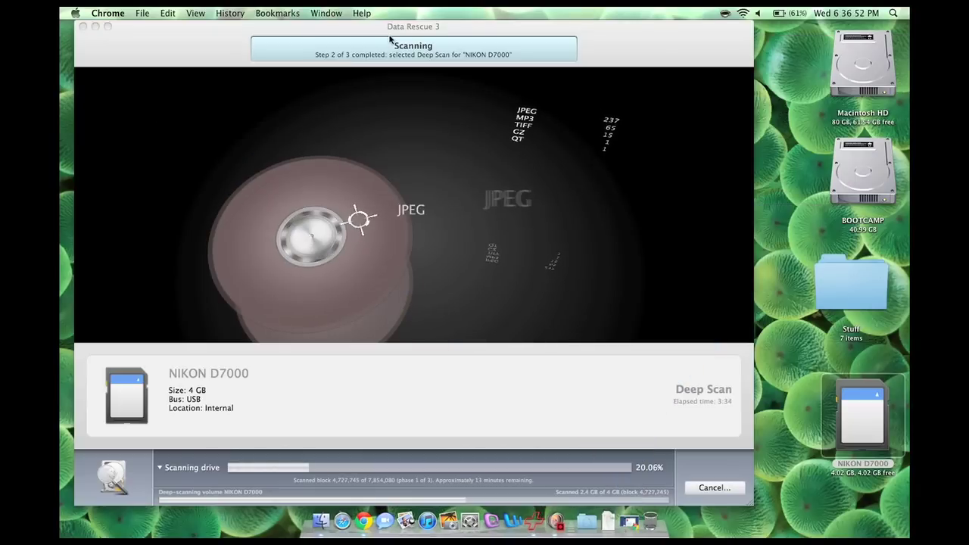
drag(385, 23, 428, 23)
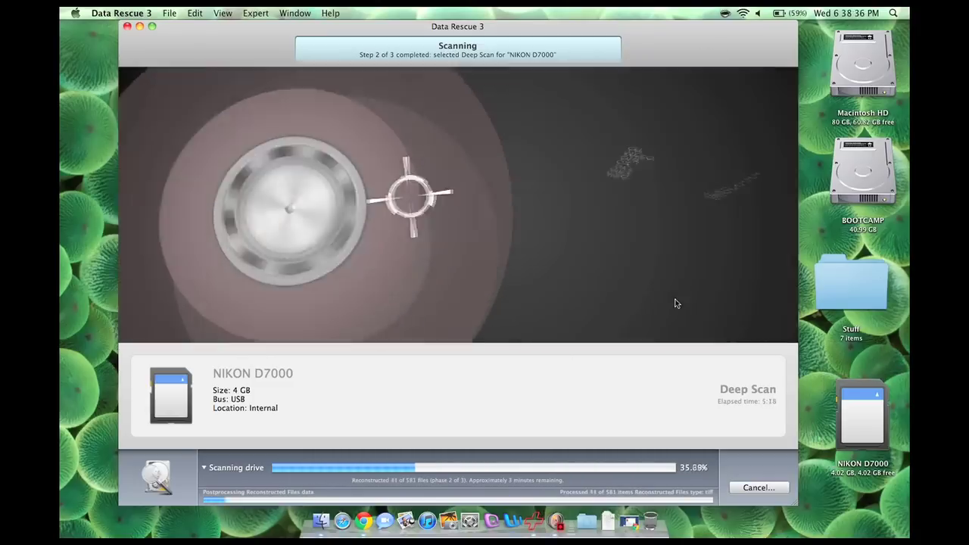
drag(699, 39, 674, 40)
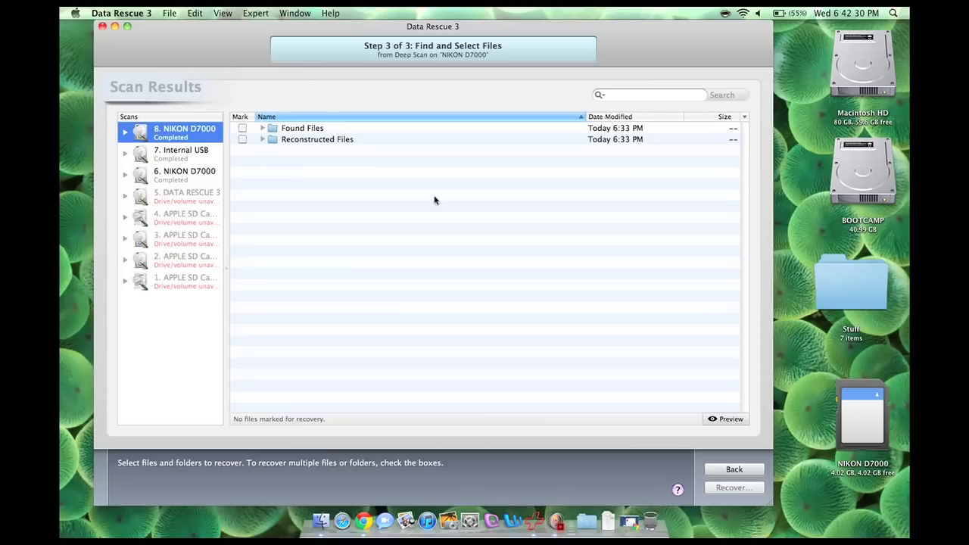
drag(865, 390, 862, 403)
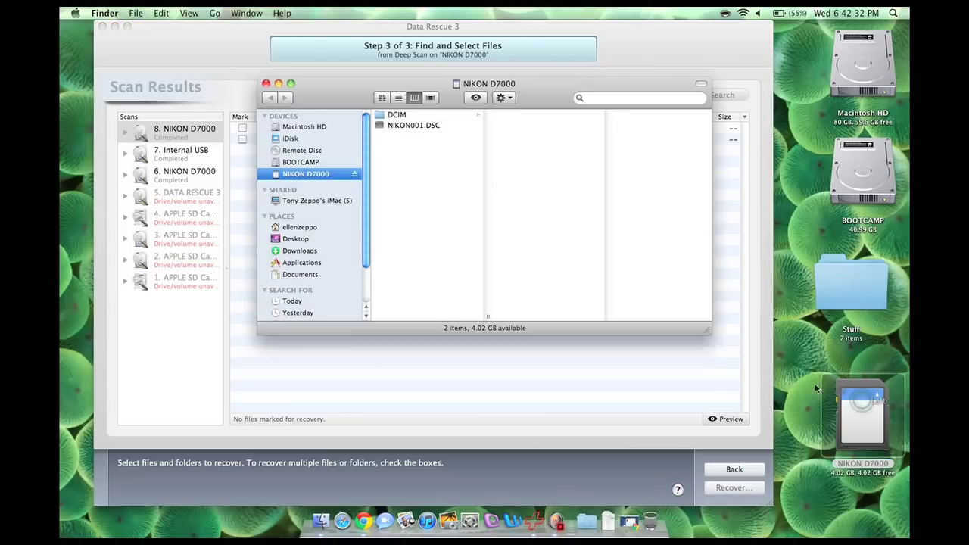
click(419, 115)
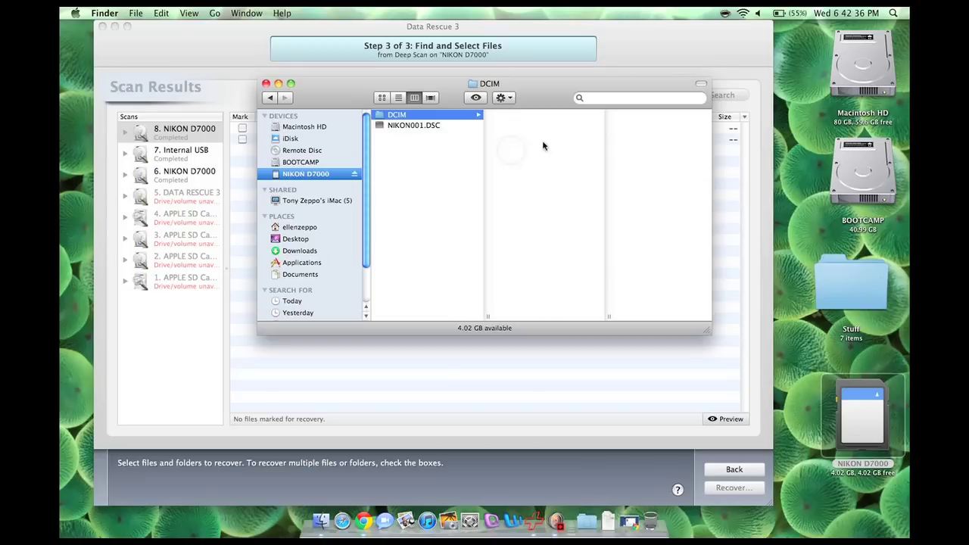
key(super+w)
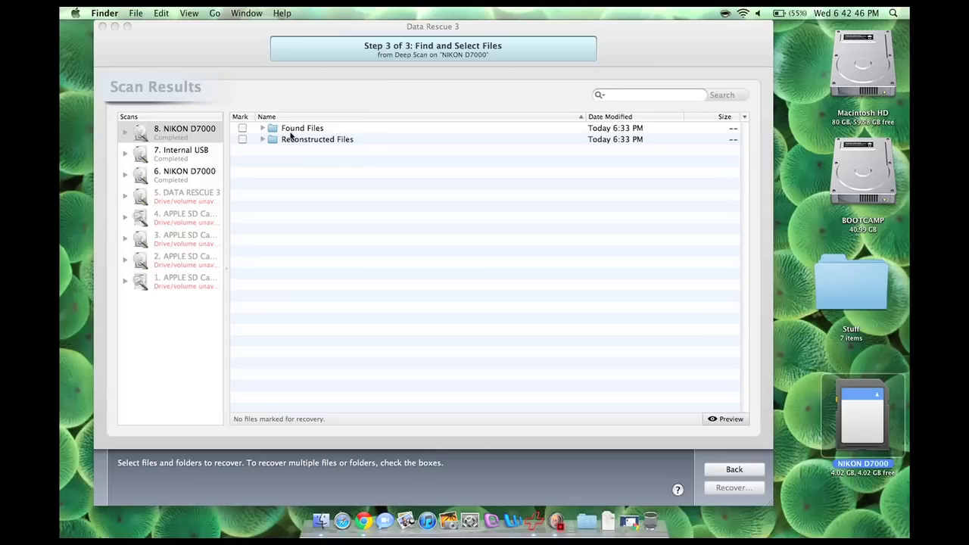
click(264, 130)
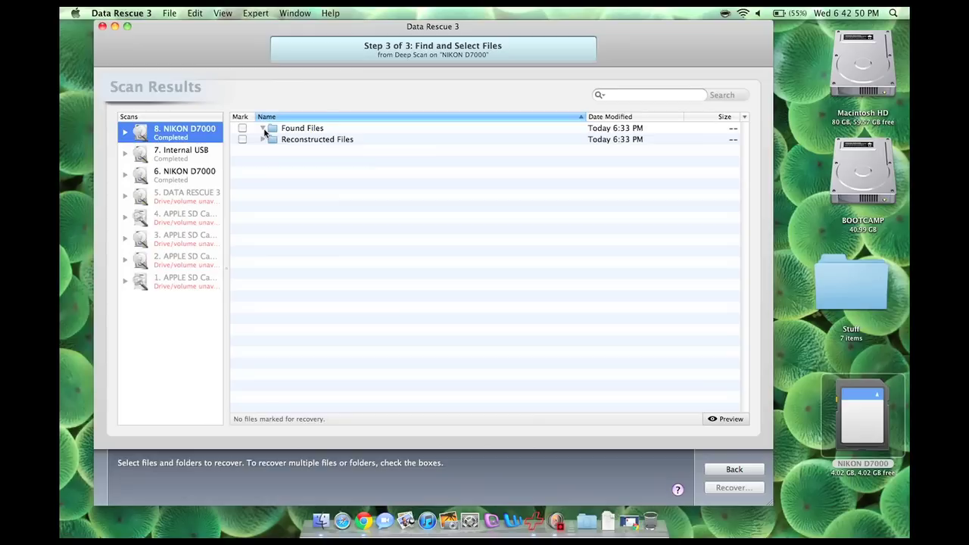
Step: Expand Reconstructed Files > Images > TIFF and recover and open T4992x3280-00001.nef
click(264, 130)
click(263, 141)
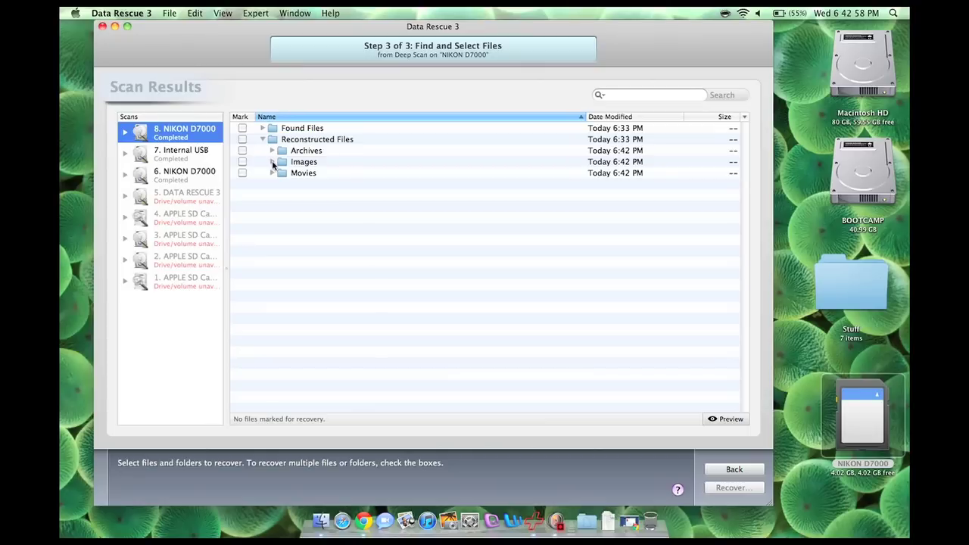
click(273, 163)
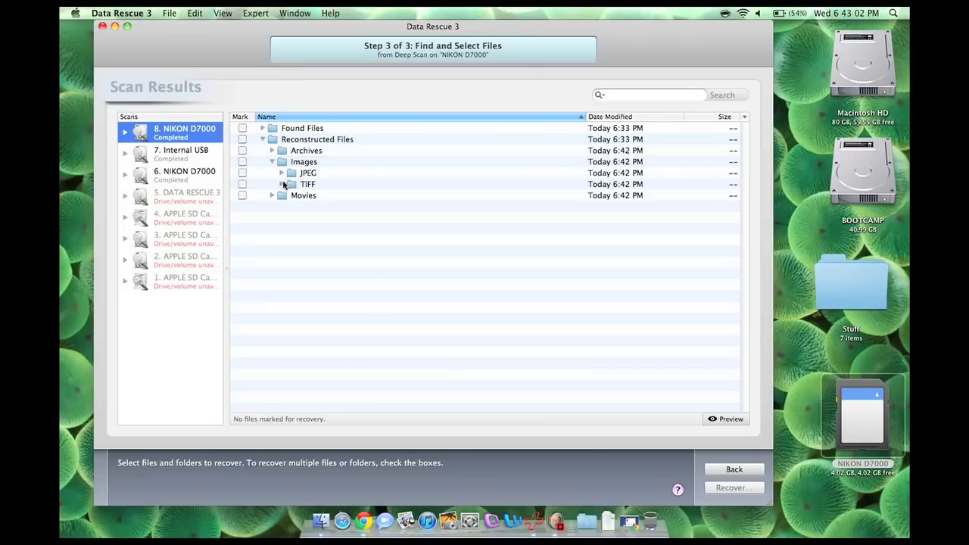
click(283, 184)
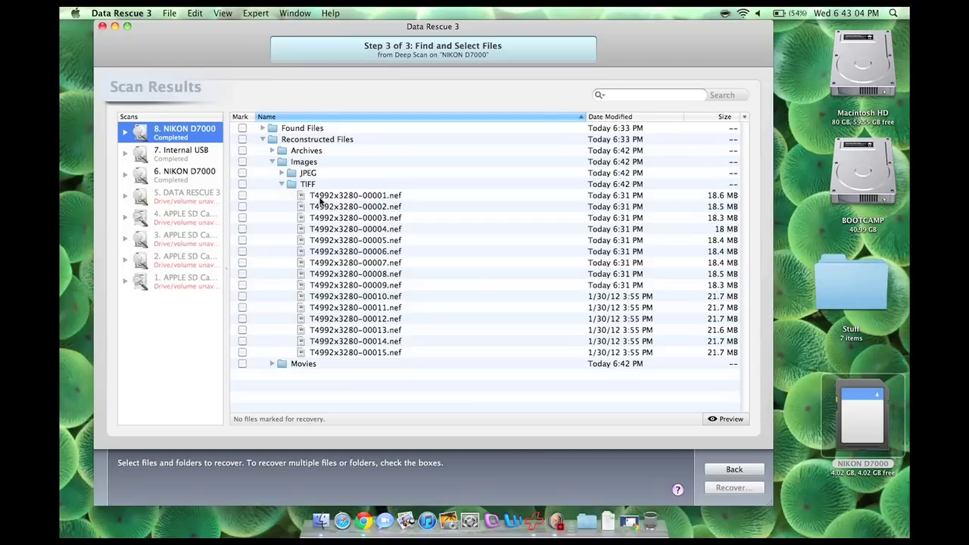
double_click(322, 197)
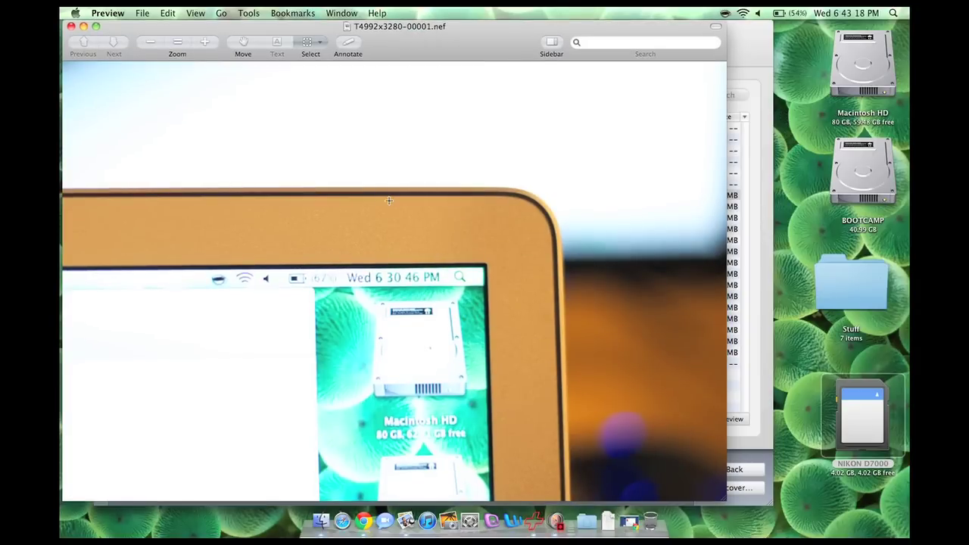
Step: View T4992x3280-00001.nef at actual size, close it, and select T4992x3280-00002.nef
click(181, 43)
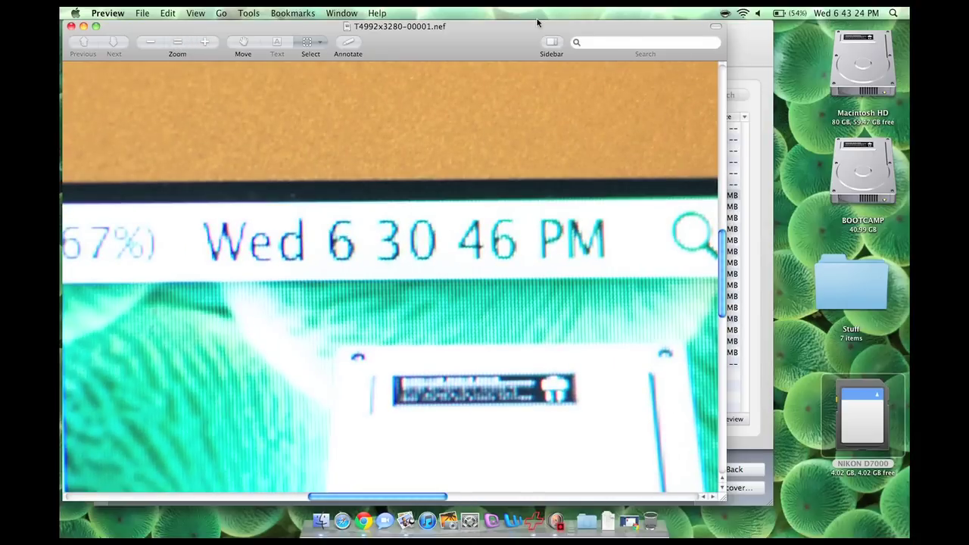
click(170, 44)
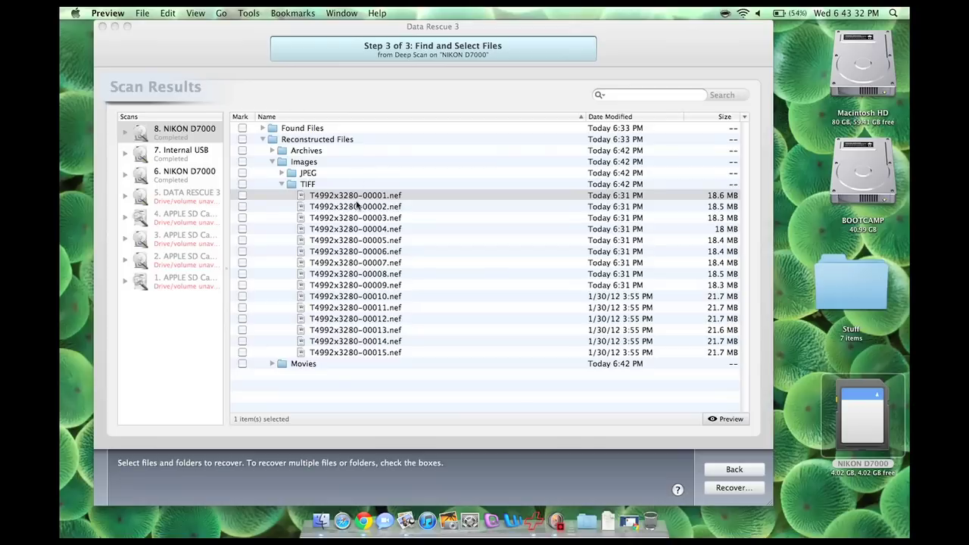
click(356, 206)
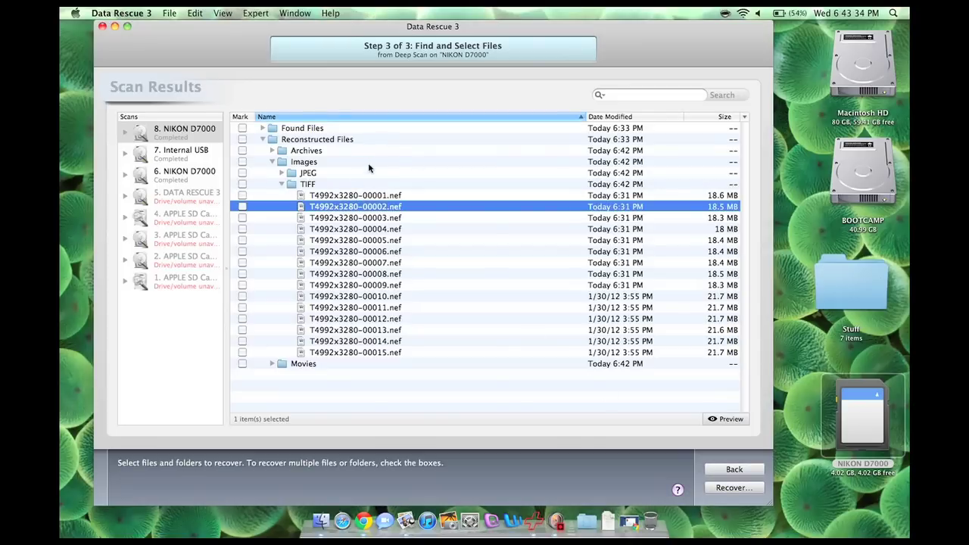
double_click(359, 207)
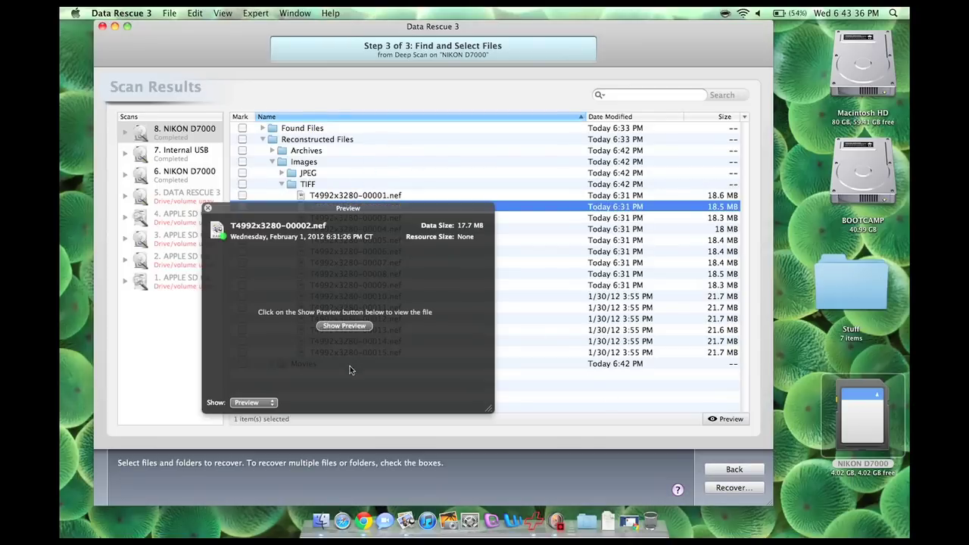
click(353, 331)
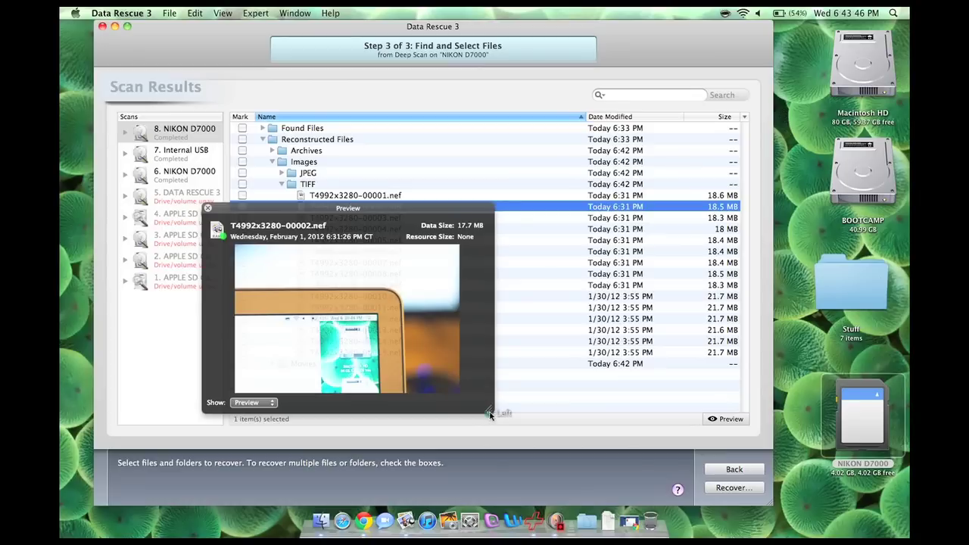
drag(495, 415, 512, 420)
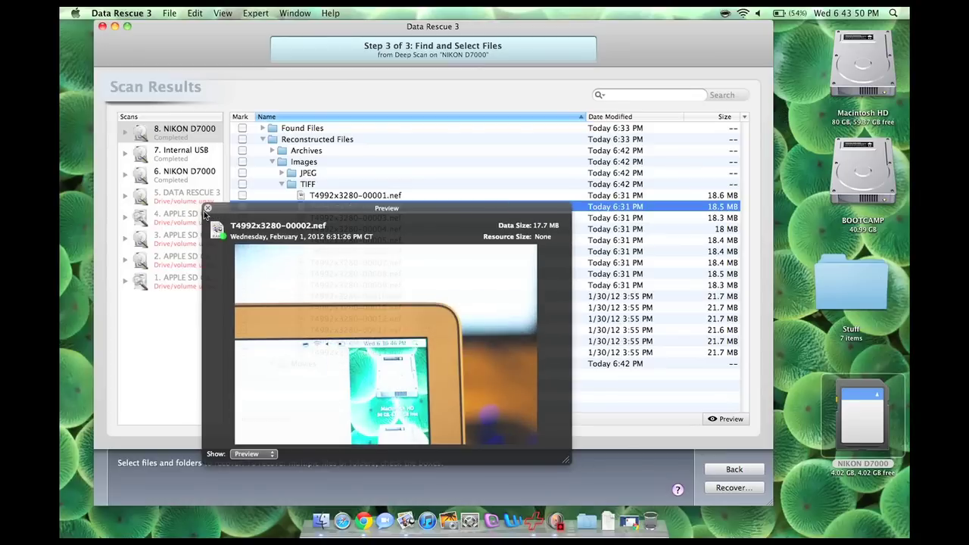
click(208, 208)
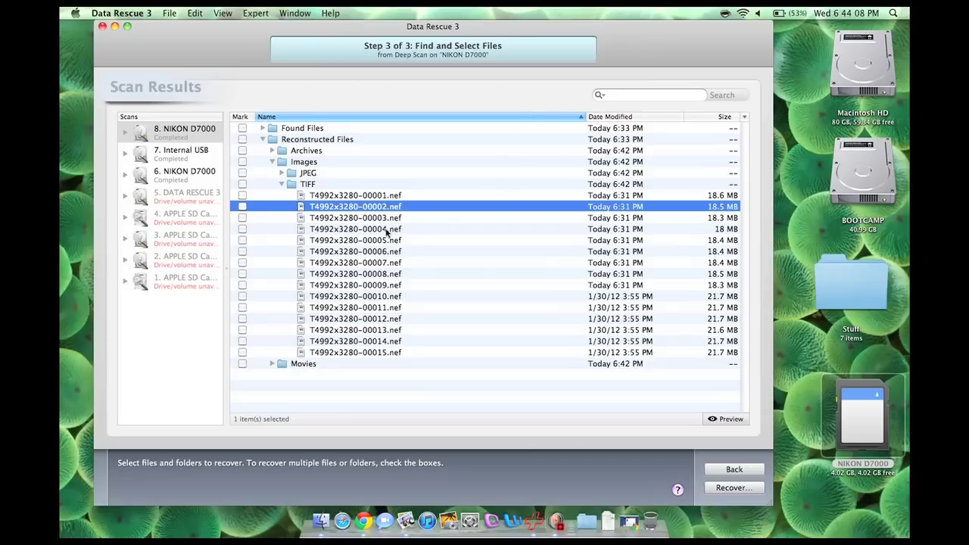
Step: Recover and open T4992x3280-00007.nef in Preview, then close it
double_click(361, 265)
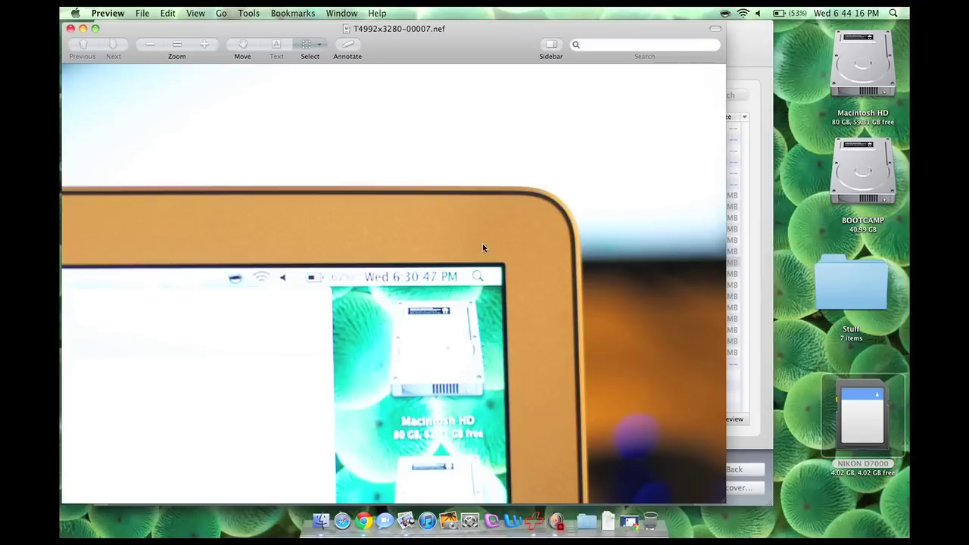
drag(473, 48, 471, 26)
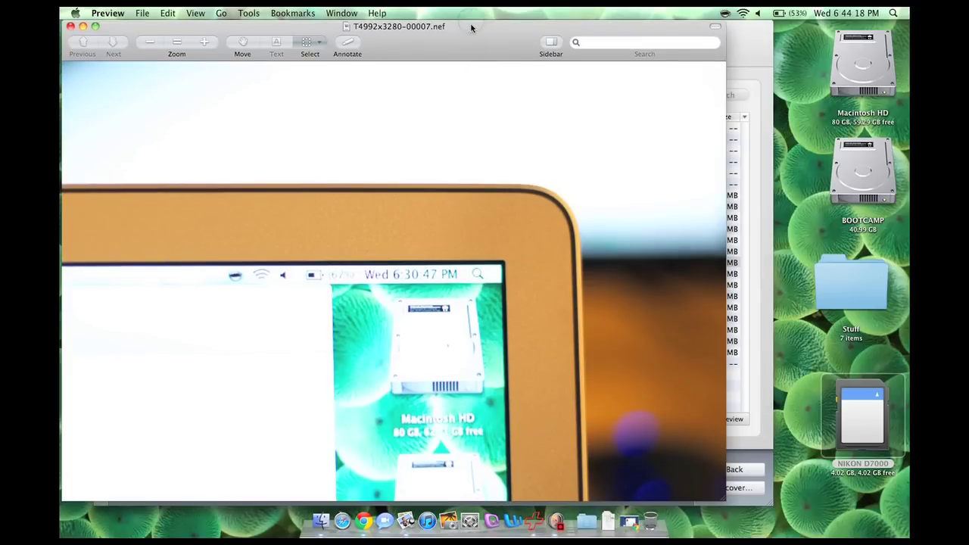
key(super+q)
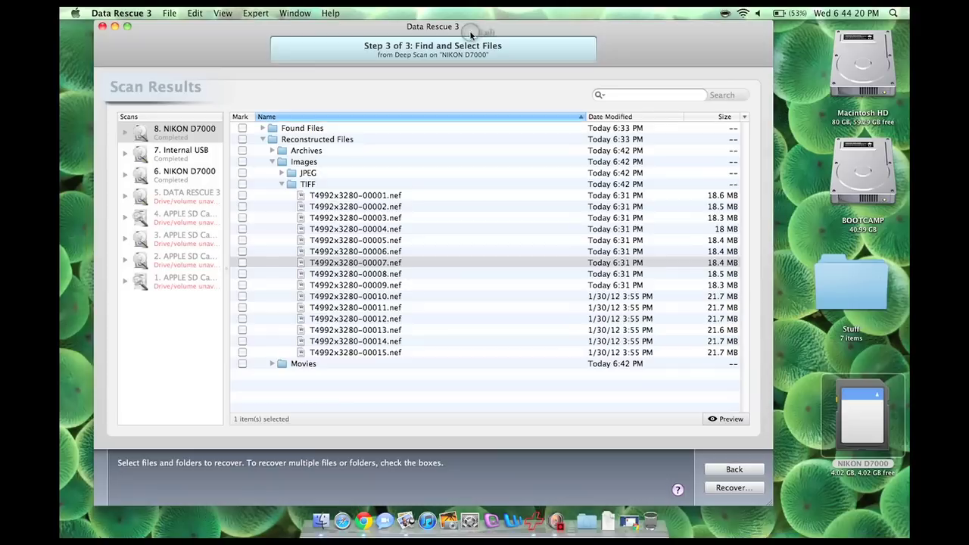
drag(443, 27, 442, 27)
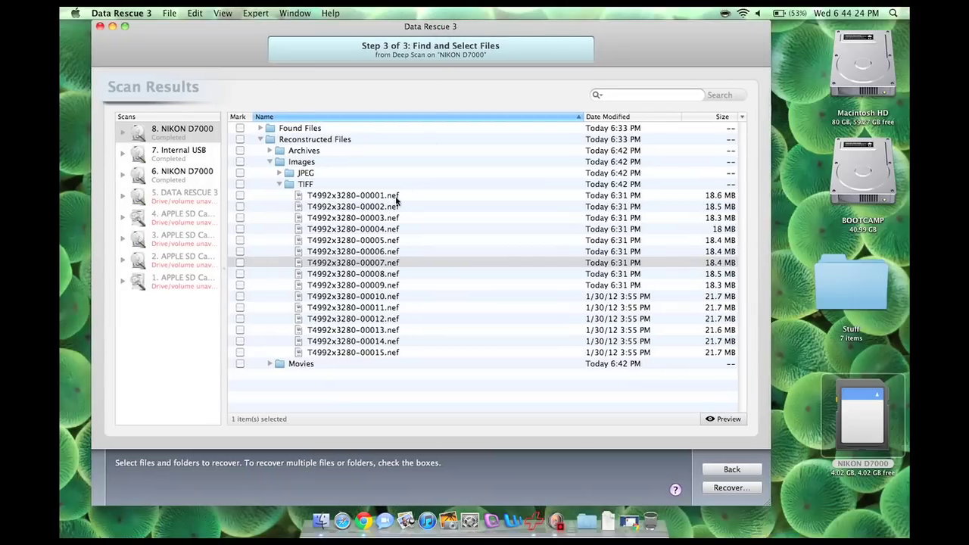
Step: Recover and view T4992x3280-00010.nef, close it, and open T4992x3280-00006.nef
double_click(348, 295)
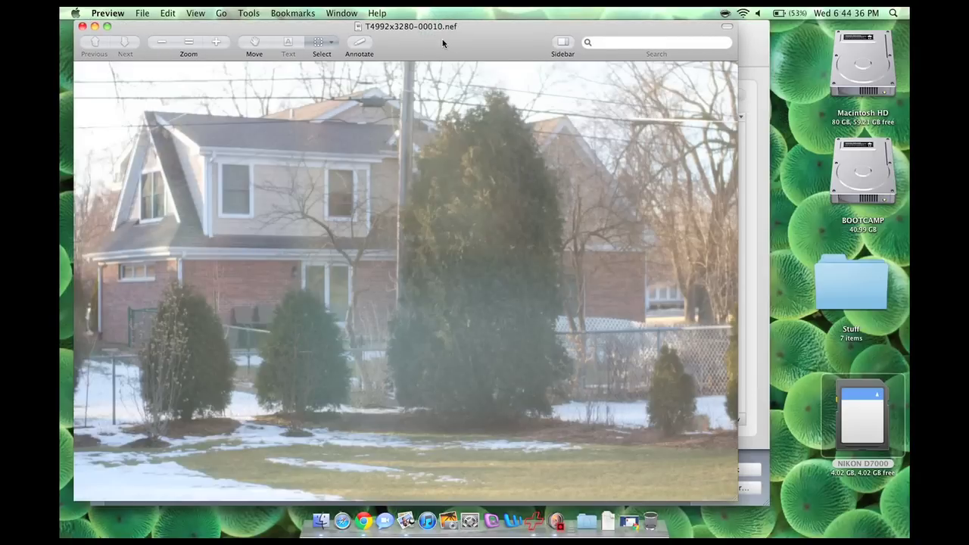
key(super+w)
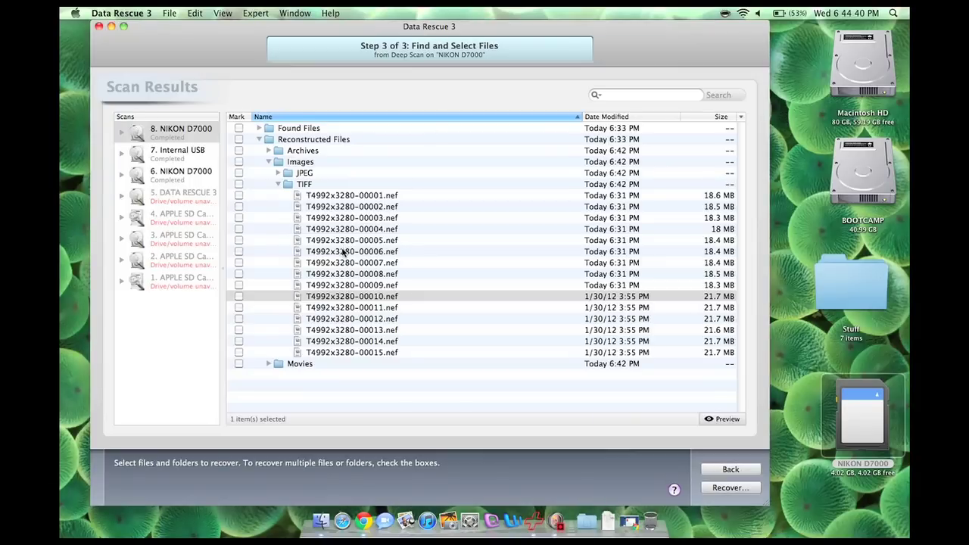
double_click(342, 251)
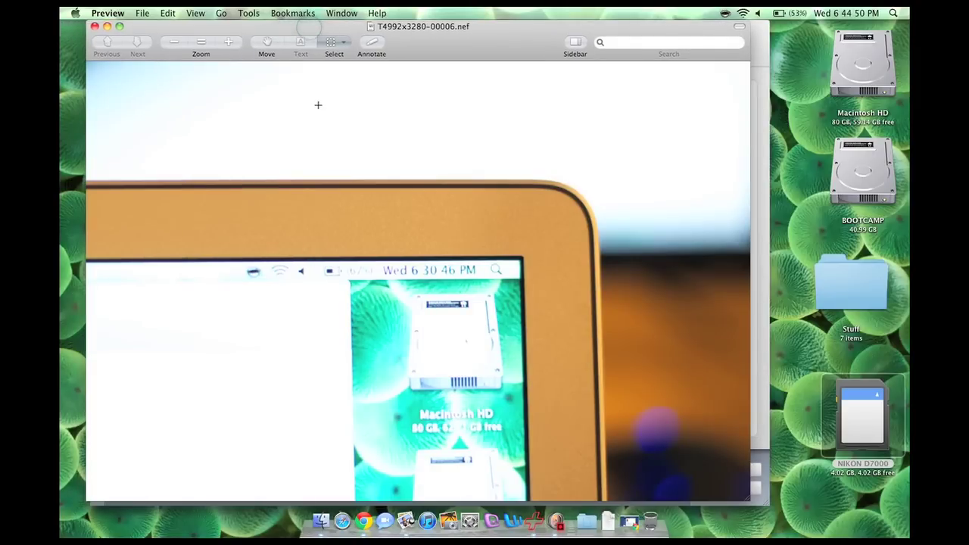
Step: Mark an area of the 00006 photo, quit Preview, and click through the first and last NEF rows
drag(295, 183, 453, 328)
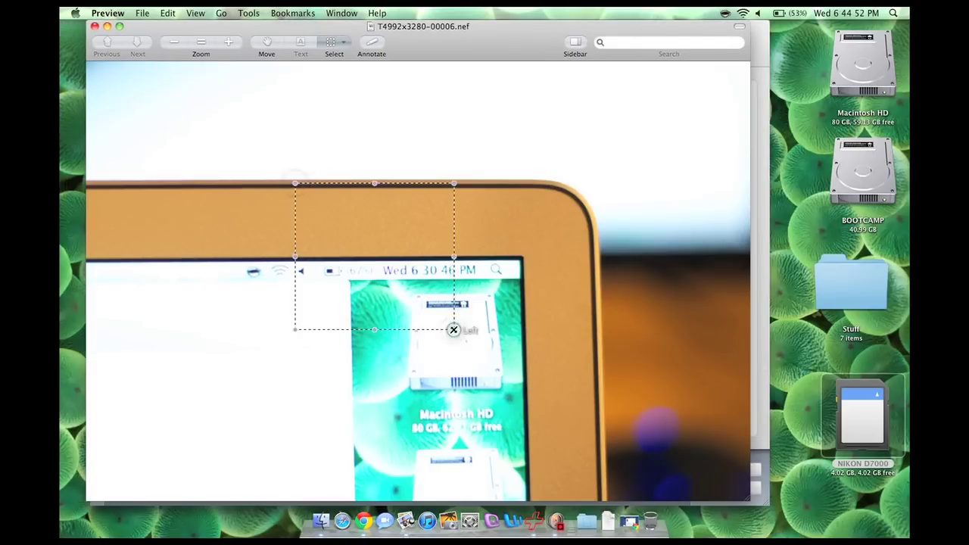
key(super+q)
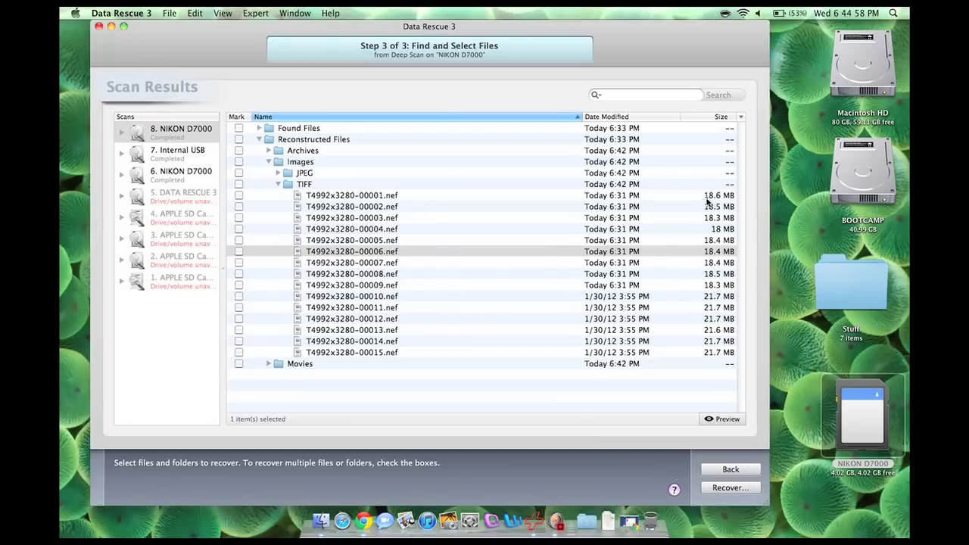
click(697, 196)
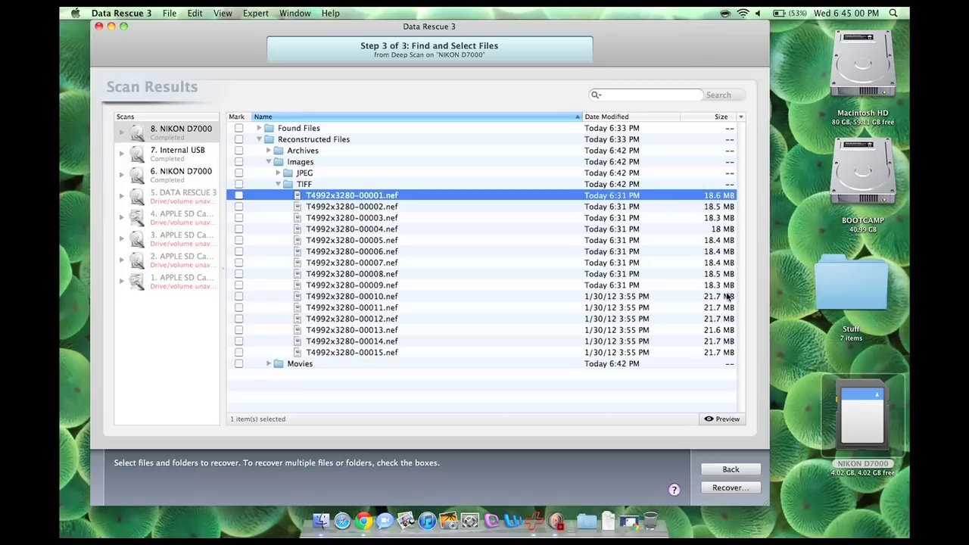
click(707, 353)
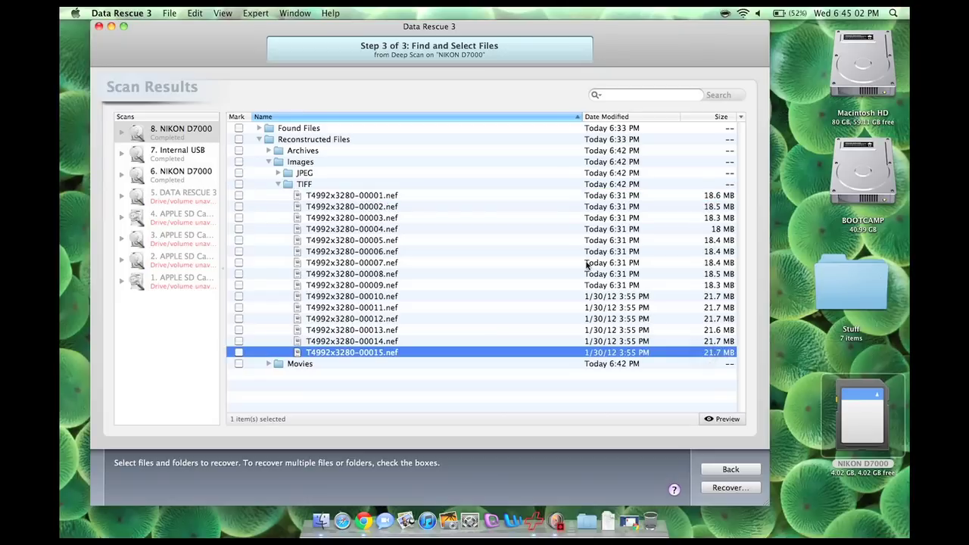
click(421, 195)
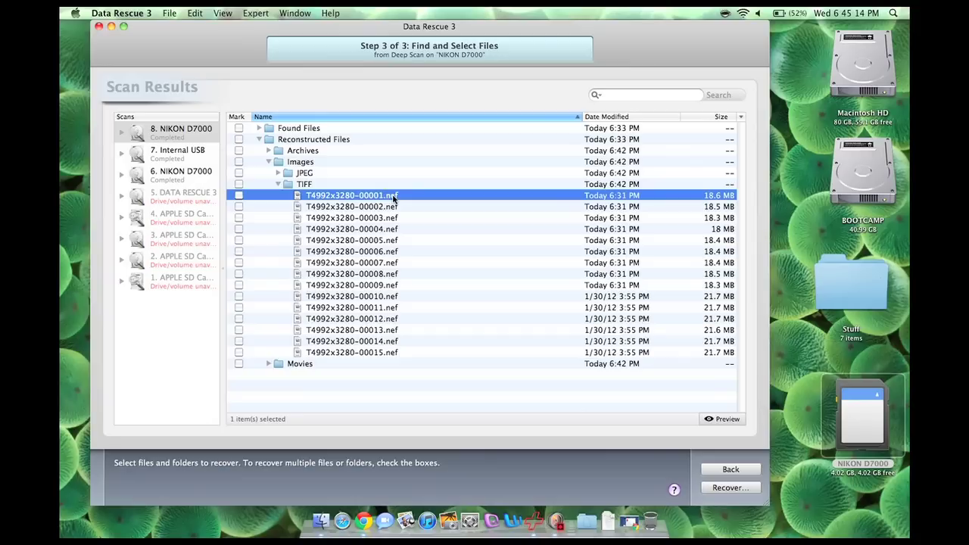
mouse_move(229, 36)
mouse_down()
mouse_move(210, 36)
mouse_move(218, 35)
mouse_up()
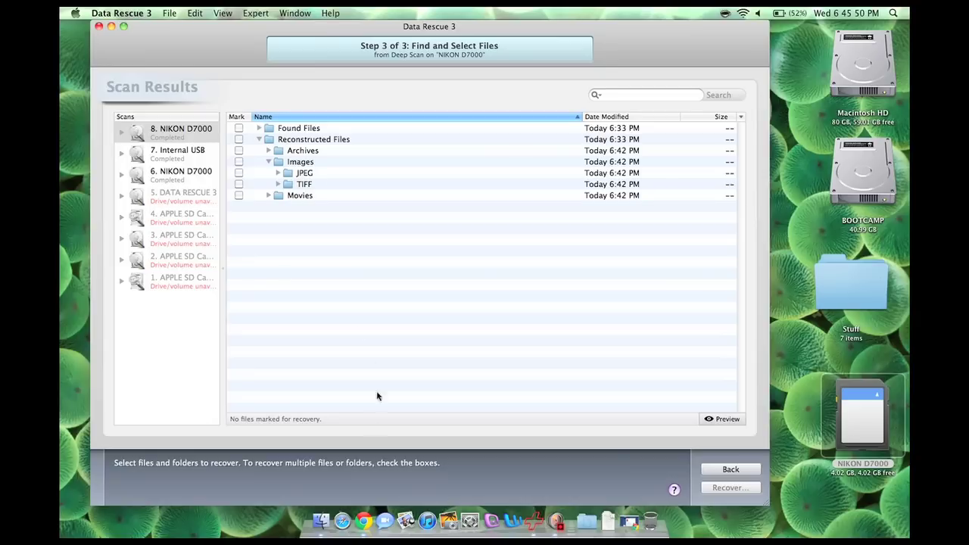
Step: Show Chrome's Prosoft store page with the $99 personal and $249 professional licences, then search for App Store
click(362, 521)
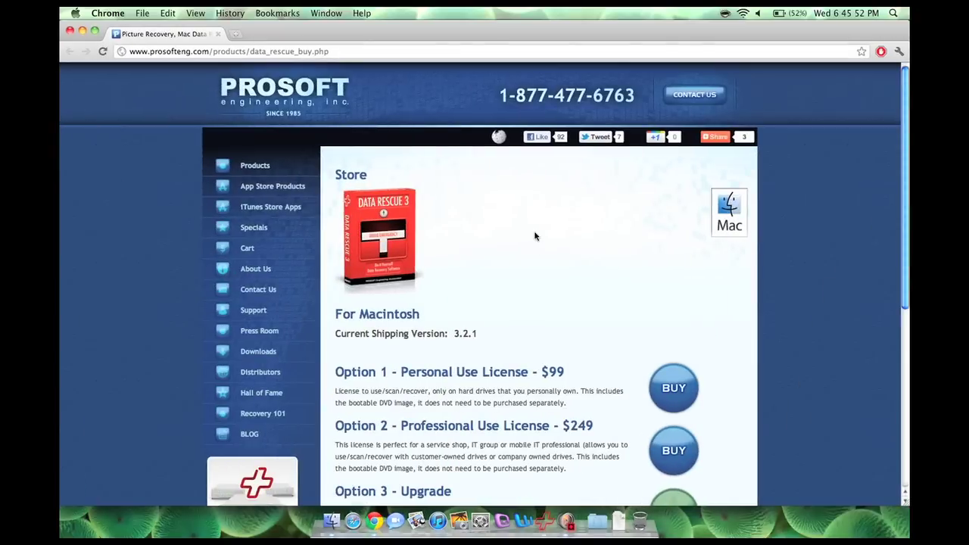
scroll(127, 246, down, 1)
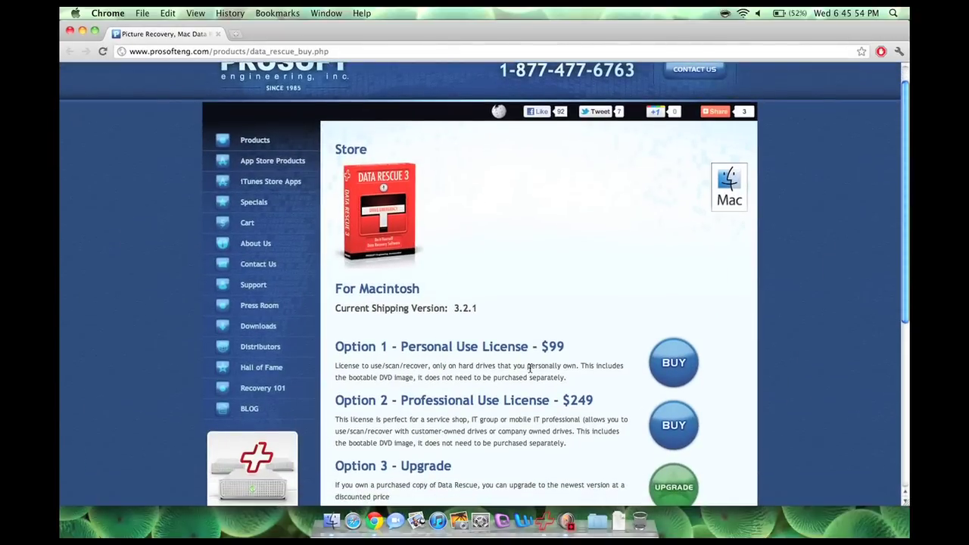
drag(454, 348, 598, 352)
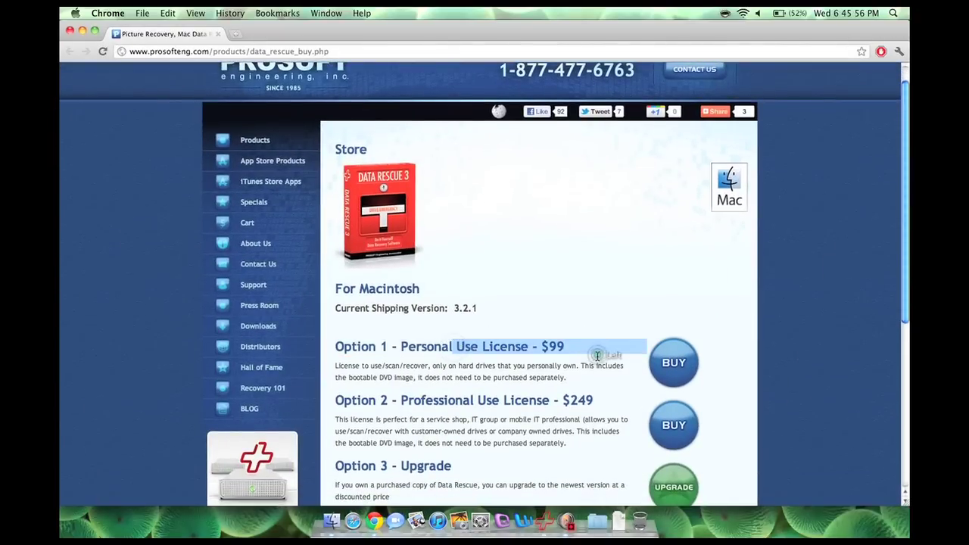
click(572, 402)
scroll(487, 386, down, 3)
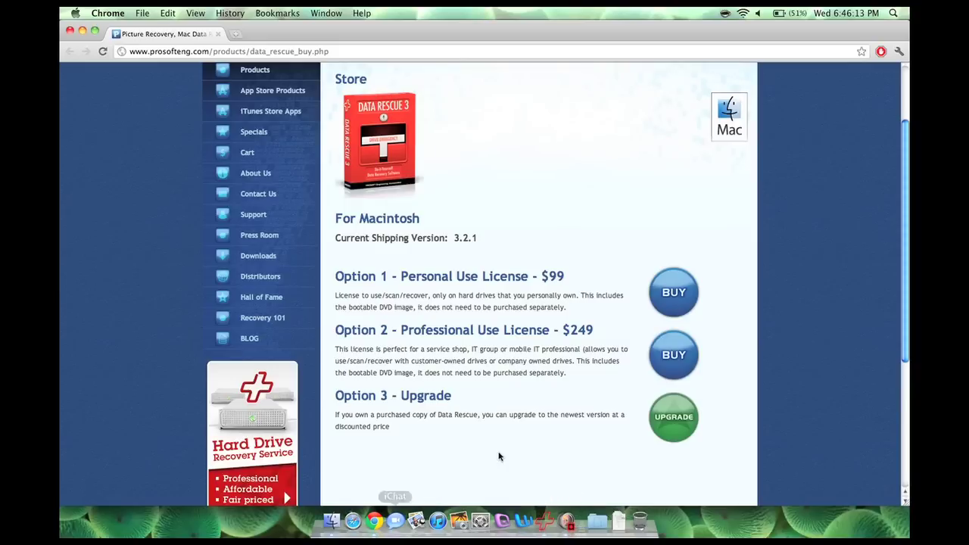
key(super+space)
text(app)
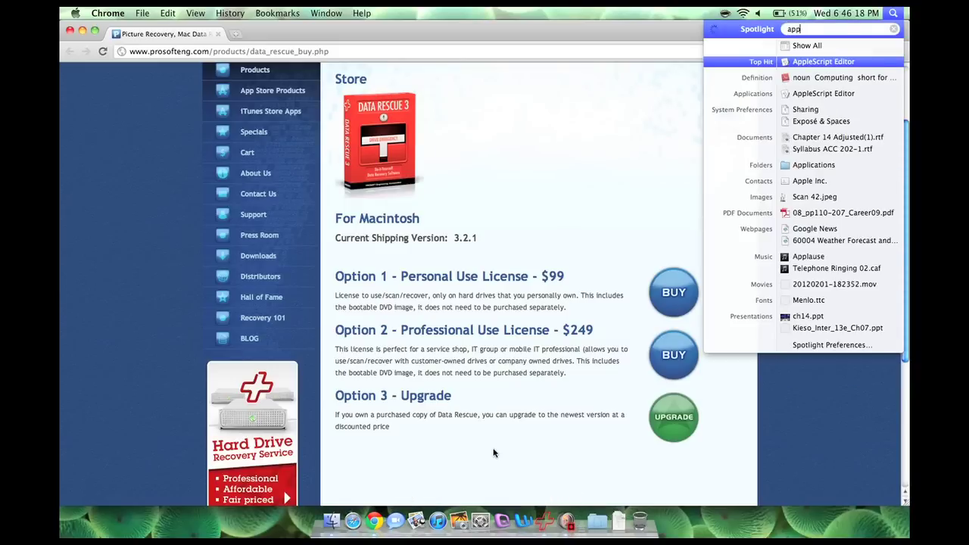
text(store)
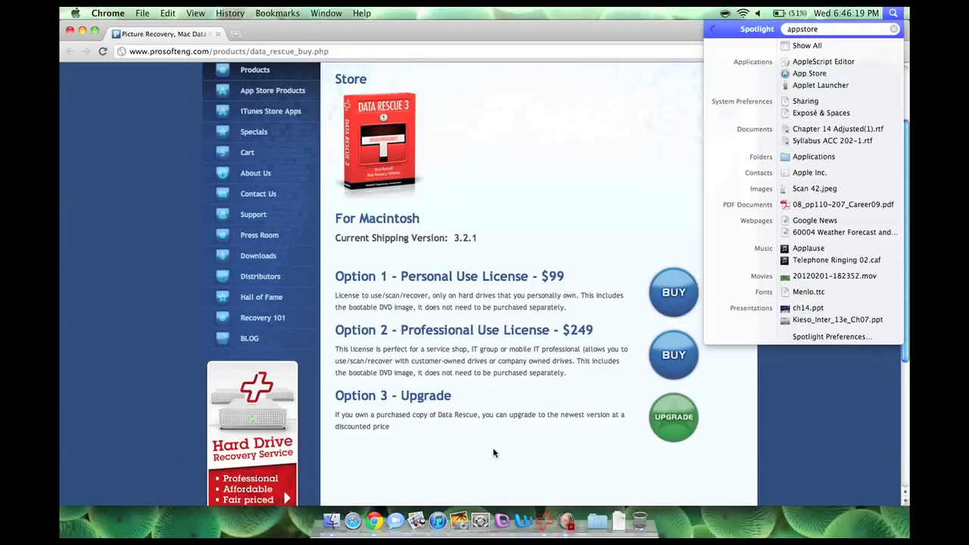
Step: Launch the App Store and browse its front page
key(Return)
key(super+space)
key(Return)
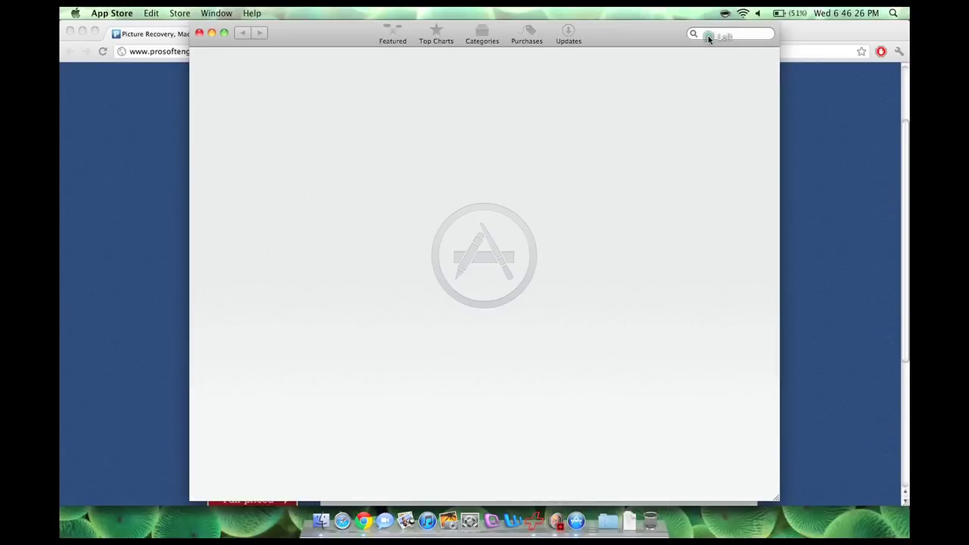
click(708, 36)
click(708, 47)
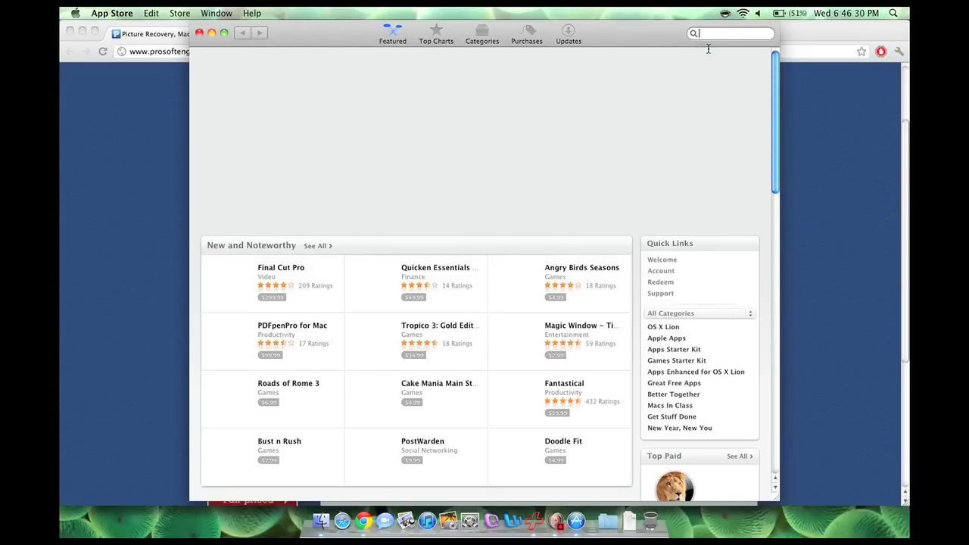
click(708, 50)
scroll(708, 48, down, 5)
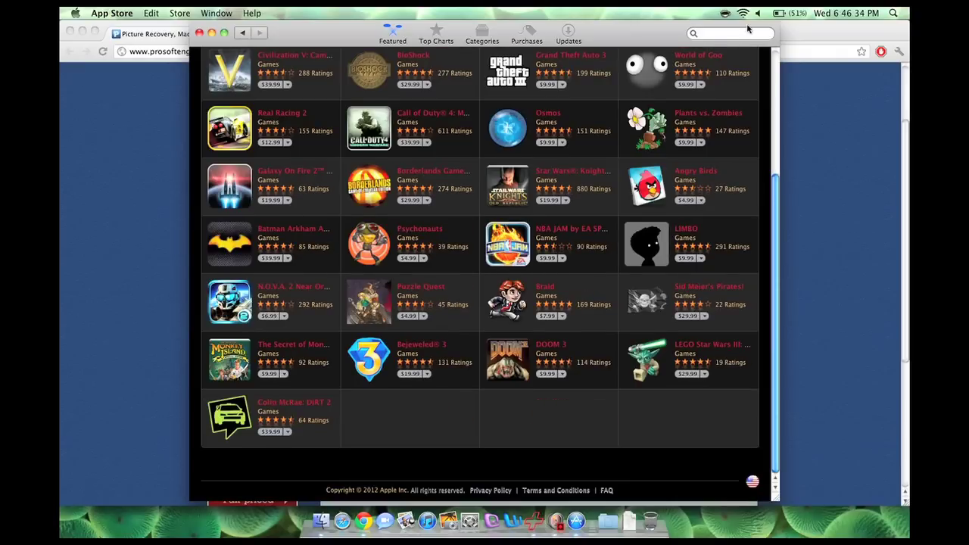
Step: Search the store for 'data rescue 3 exter' and open Data Rescue 3 External Drive Recovery
click(742, 34)
text(data rescue 3 exter)
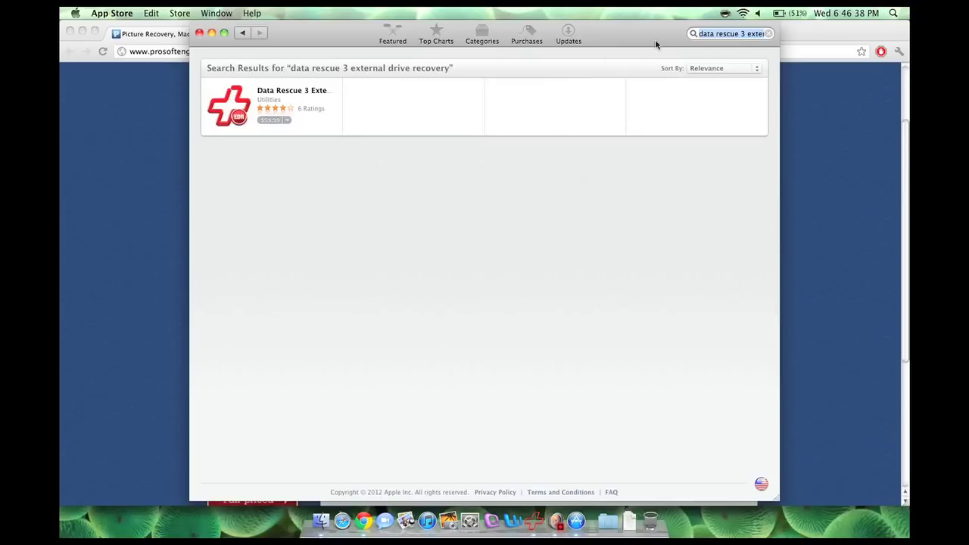
click(316, 92)
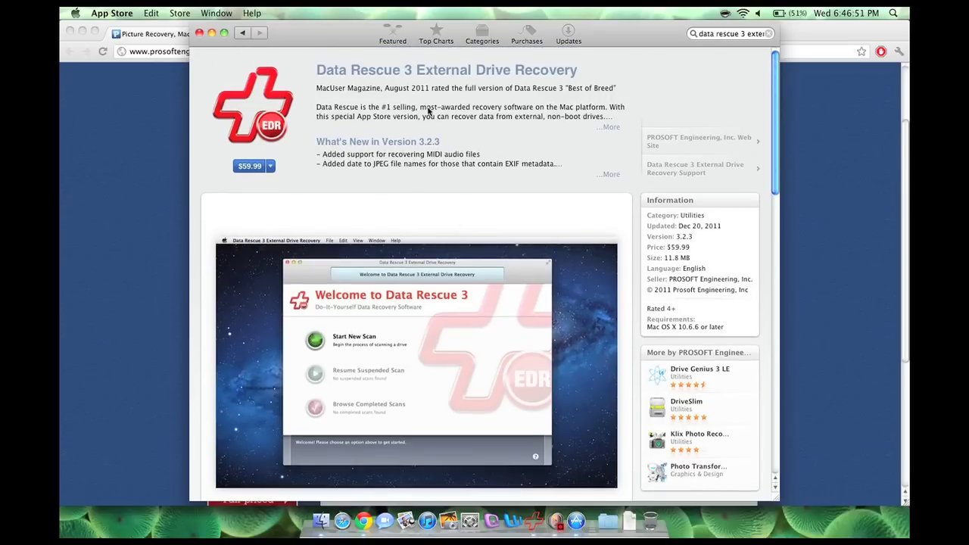
Step: Scroll through the $59.99 Data Rescue 3 app page, then bring Chrome's store page forward
scroll(635, 243, down, 2)
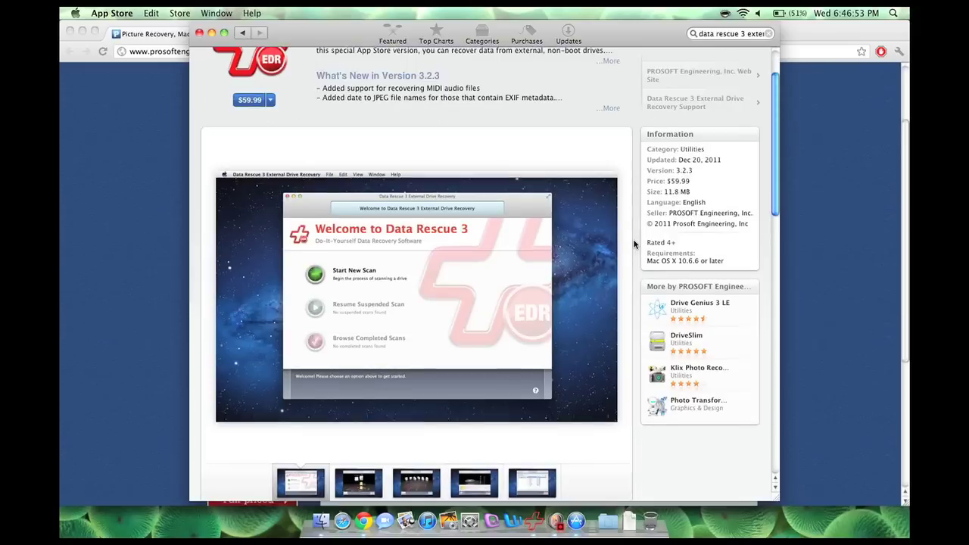
scroll(634, 243, down, 12)
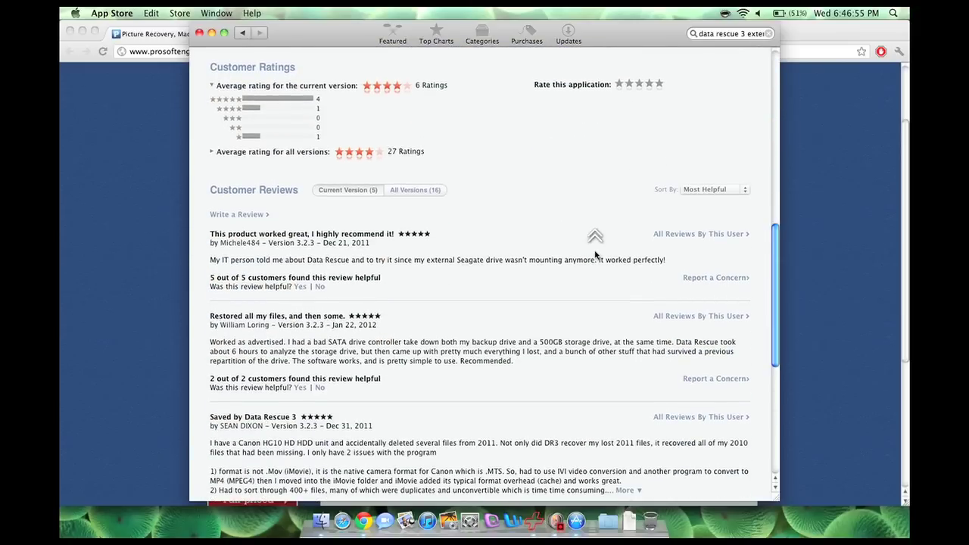
scroll(595, 255, up, 15)
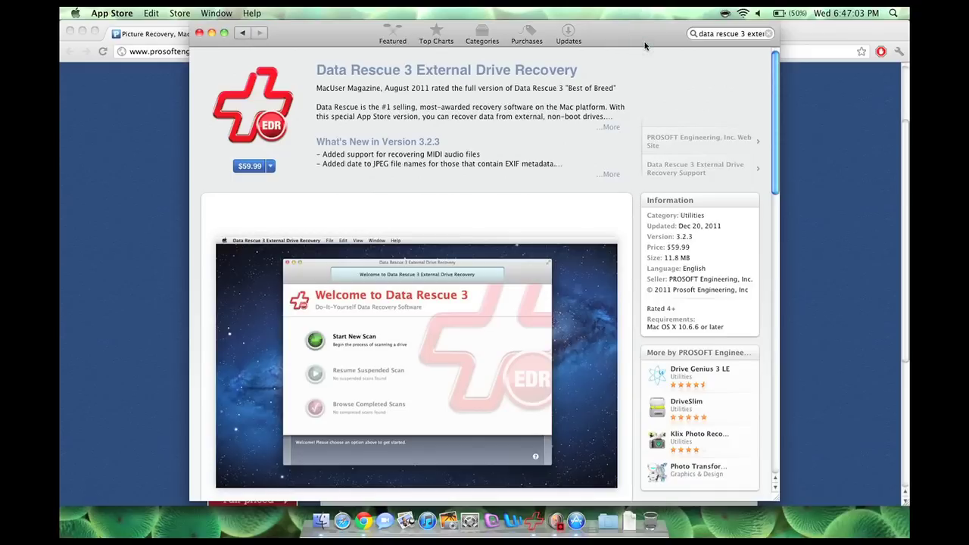
click(159, 103)
Step: Bring the App Store window forward via Exposé, shift it left and widen it
key(F3)
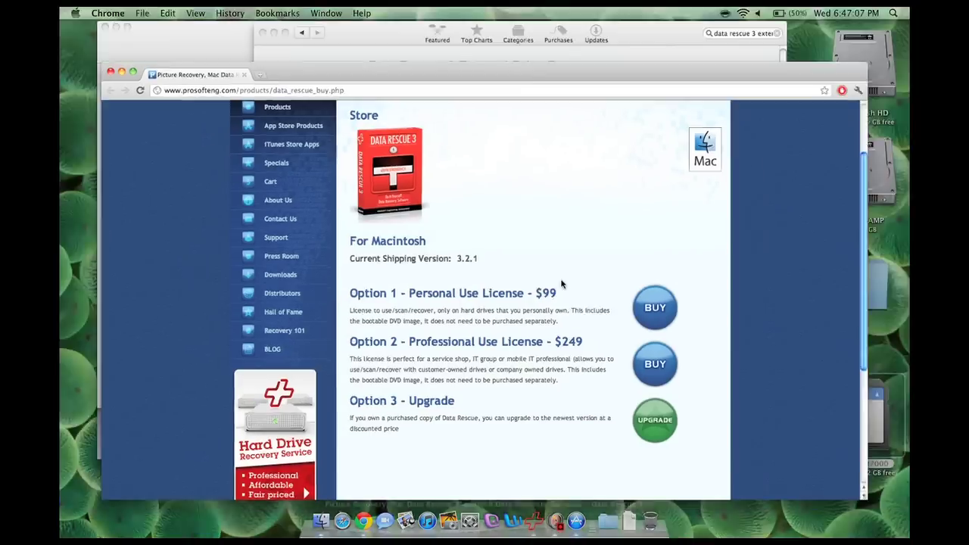
click(596, 216)
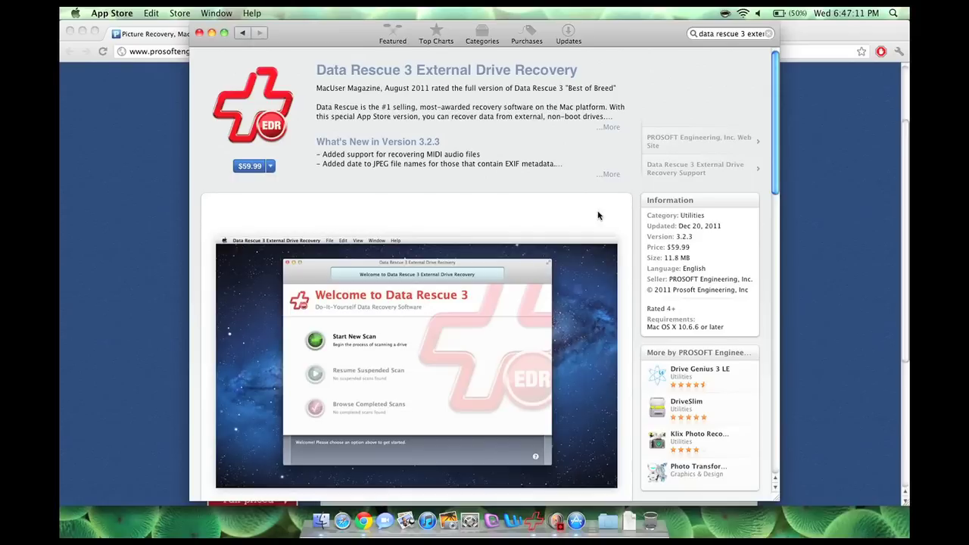
drag(635, 22, 622, 21)
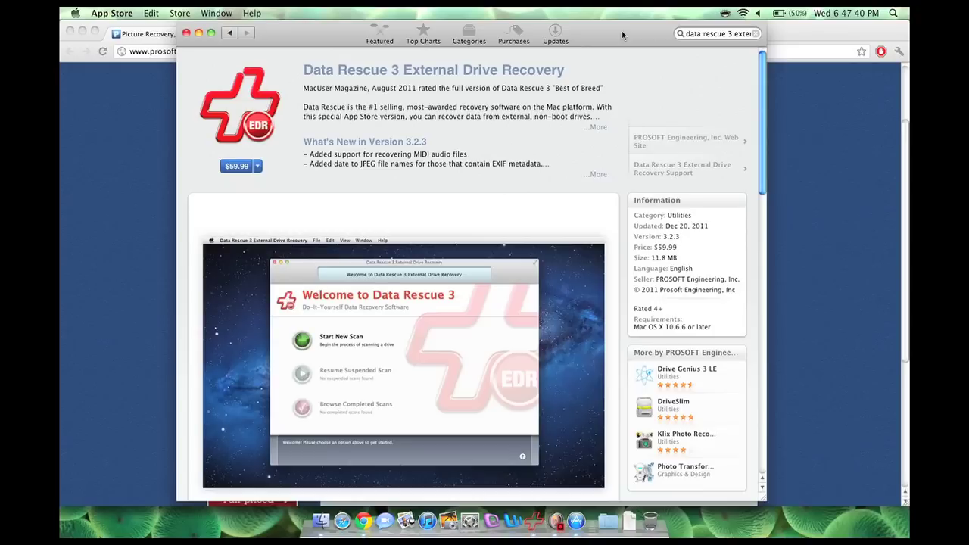
drag(623, 33, 614, 33)
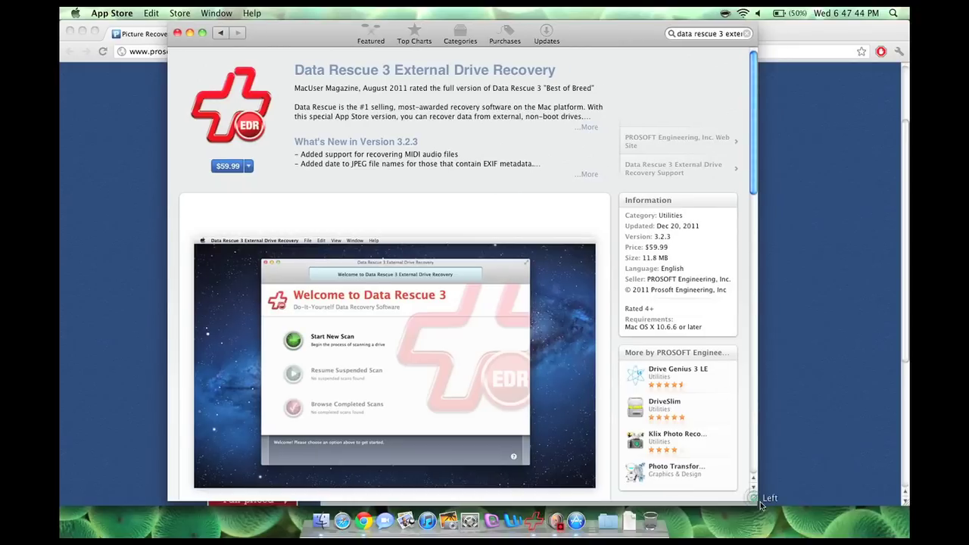
drag(761, 505, 814, 516)
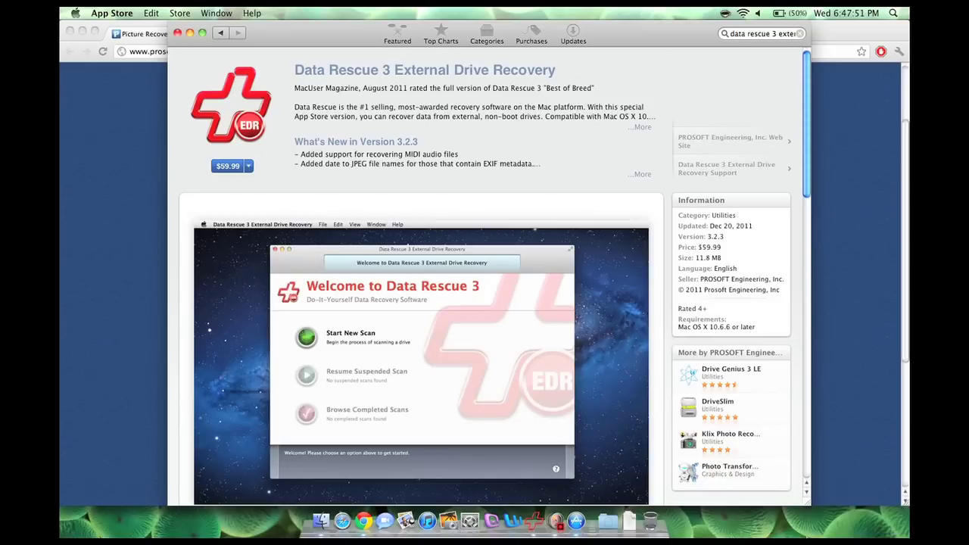
drag(675, 39, 665, 28)
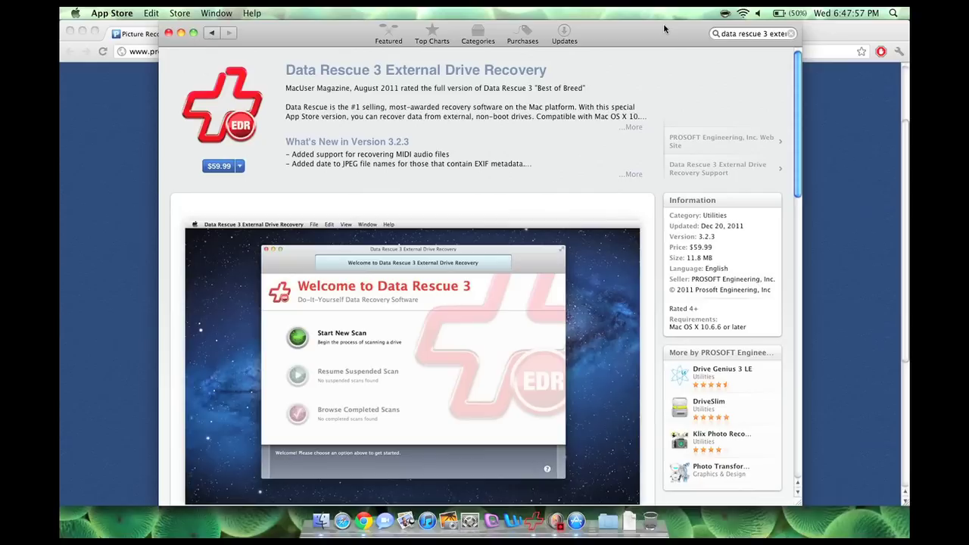
drag(665, 28, 649, 28)
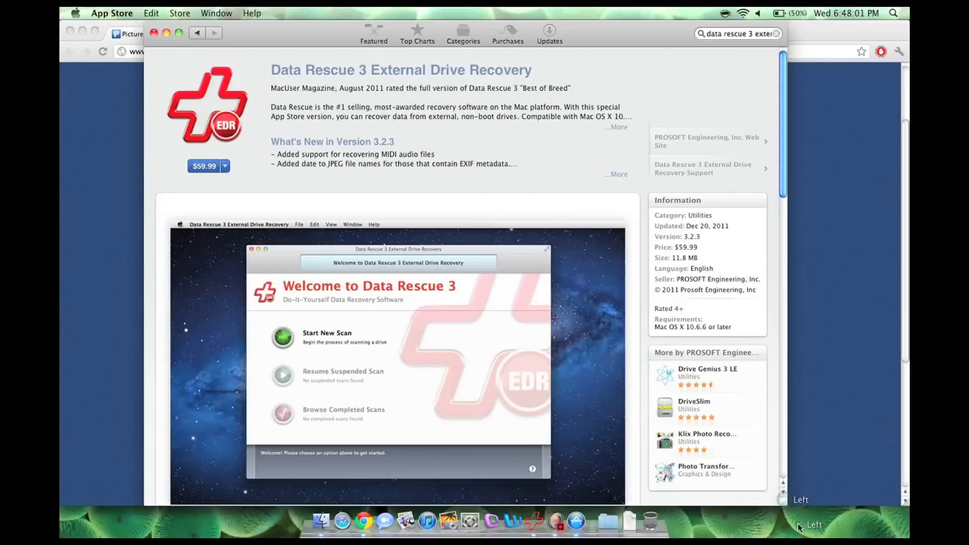
drag(785, 503, 798, 504)
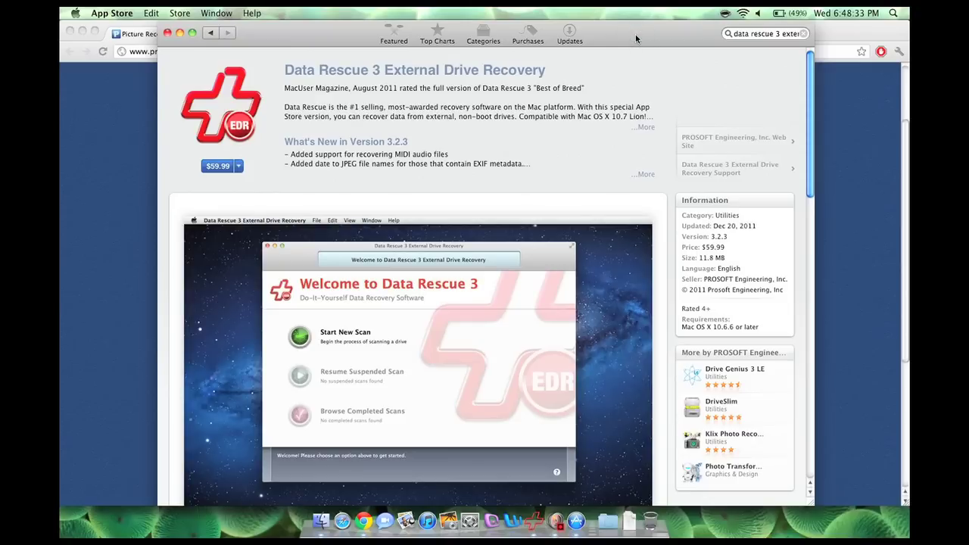
Step: Quit the App Store and hide Chrome
key(super+q)
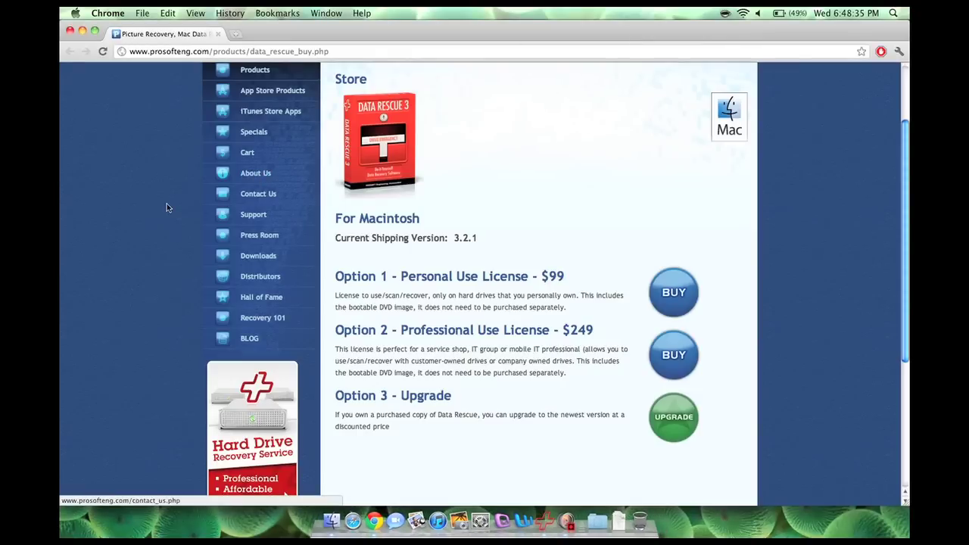
scroll(166, 205, up, 3)
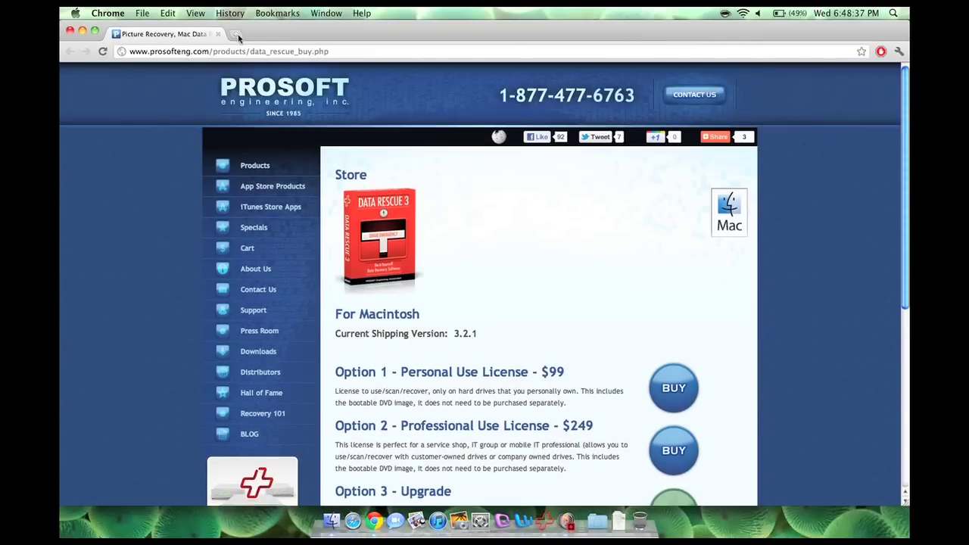
key(super+h)
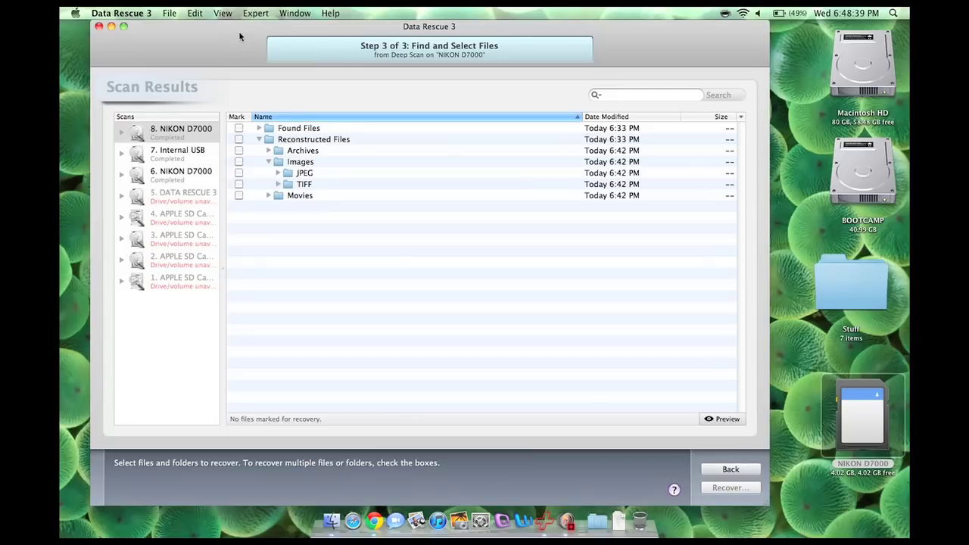
Step: Bring the Data Rescue 3 scan results to the front and choose to quit it
drag(239, 35, 234, 34)
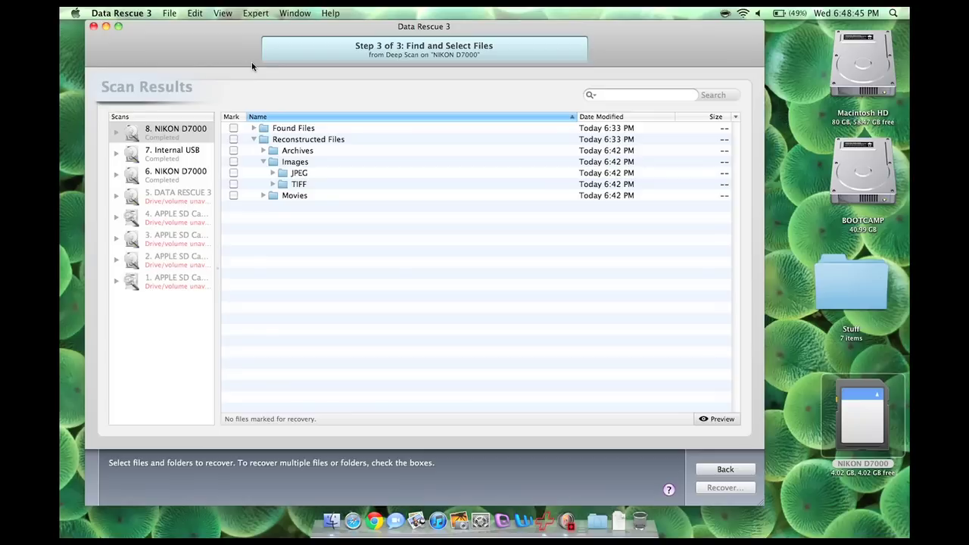
click(814, 430)
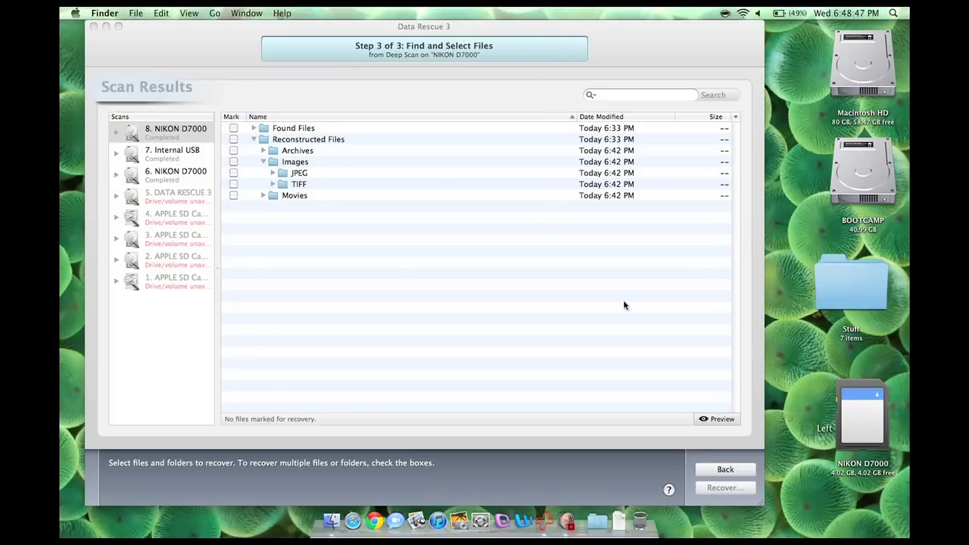
click(623, 75)
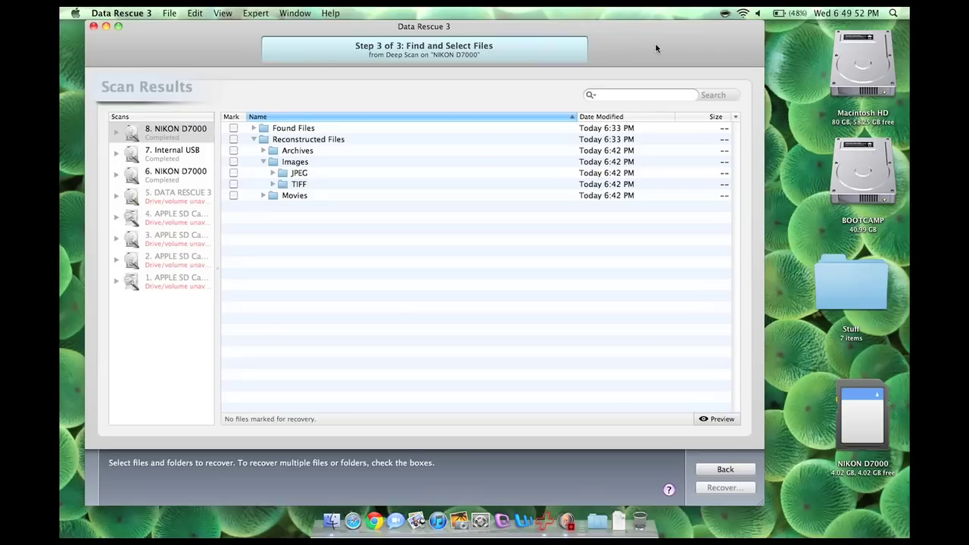
click(656, 47)
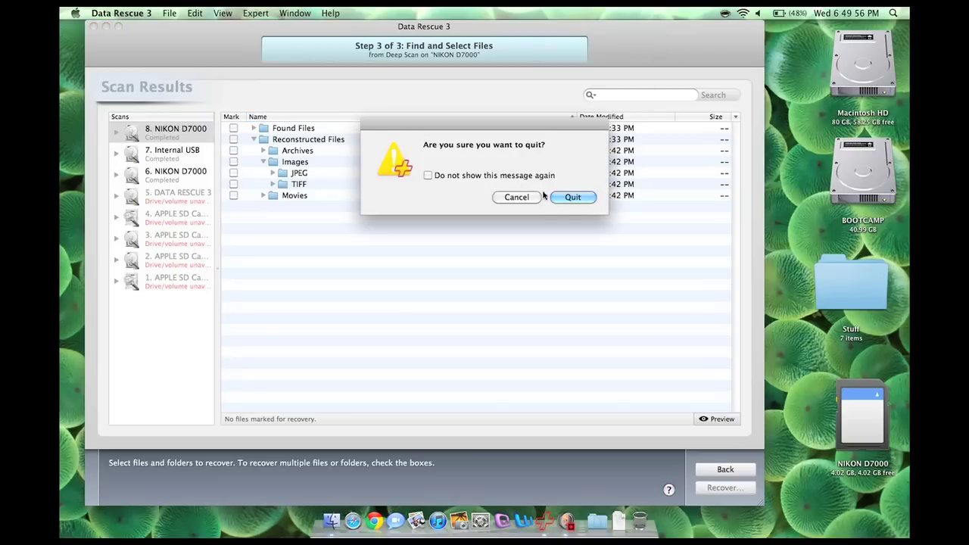
Step: Confirm quitting Data Rescue 3 in the dialog
click(571, 198)
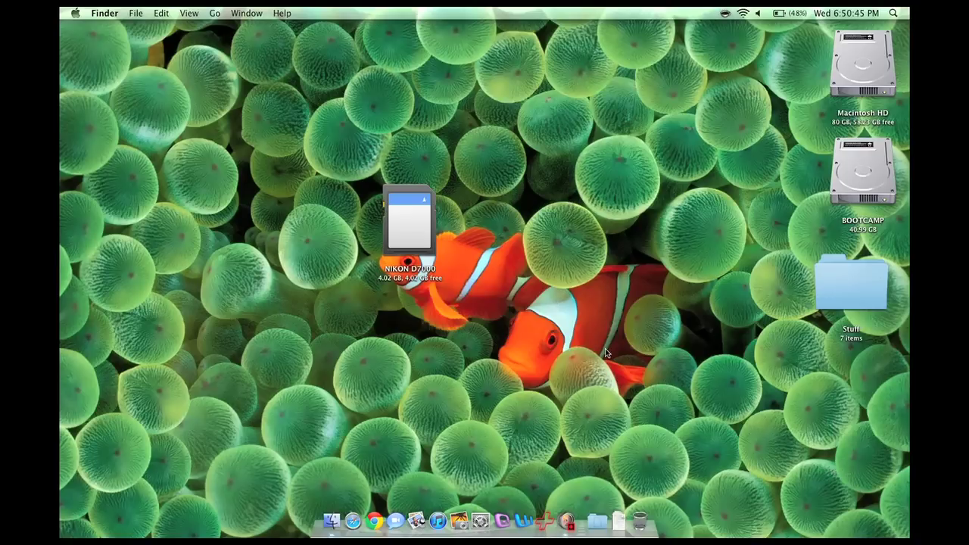